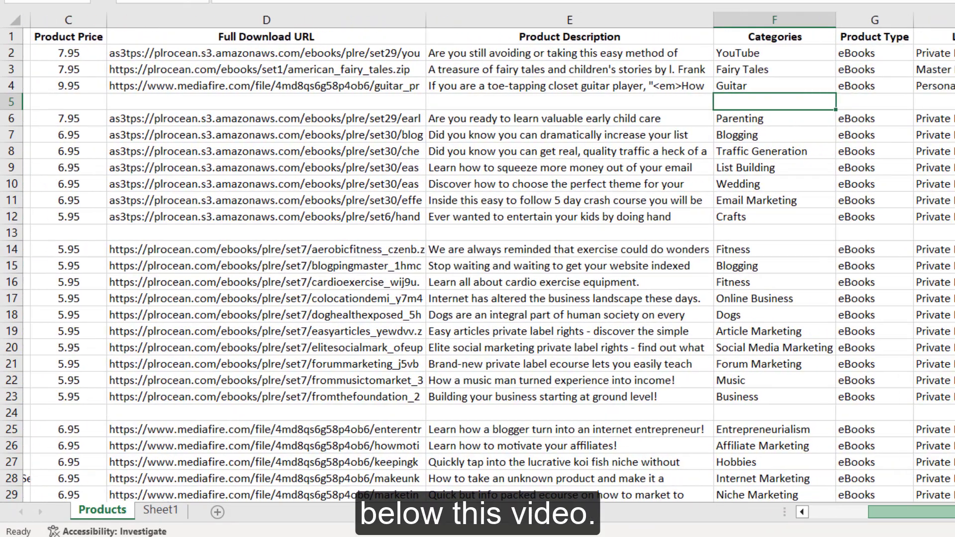
Switch to File Explorer's E: drive and open the thumbnails folder inside Digital Store Images, Set 1.
{"action": "scroll", "coordinate": [487, 264], "scroll_direction": "left", "scroll_amount": 5}
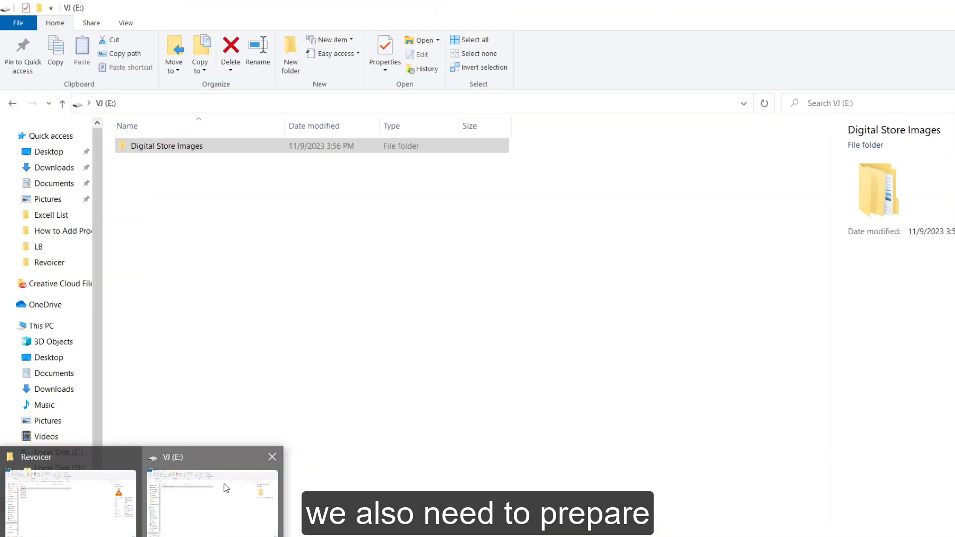
{"action": "left_click", "coordinate": [224, 484]}
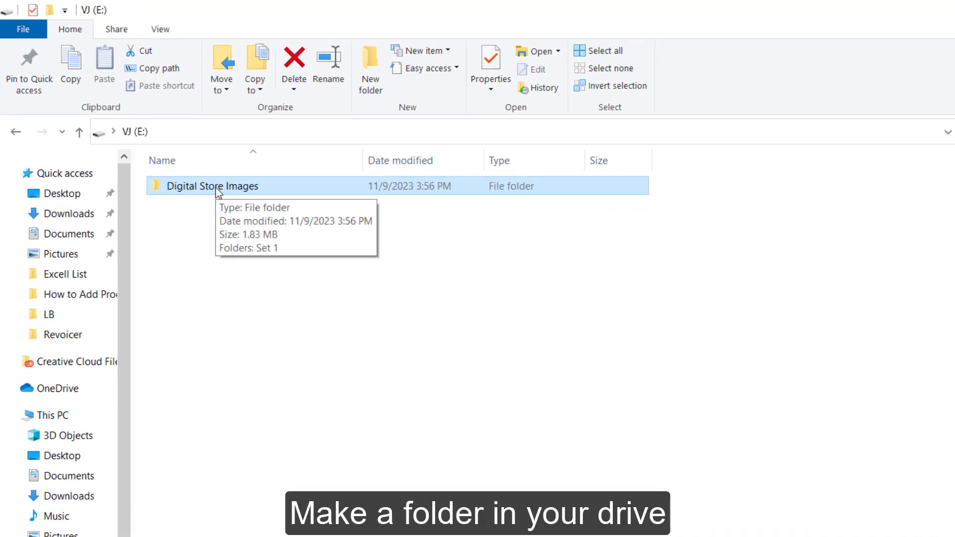
{"action": "double_click", "coordinate": [216, 187]}
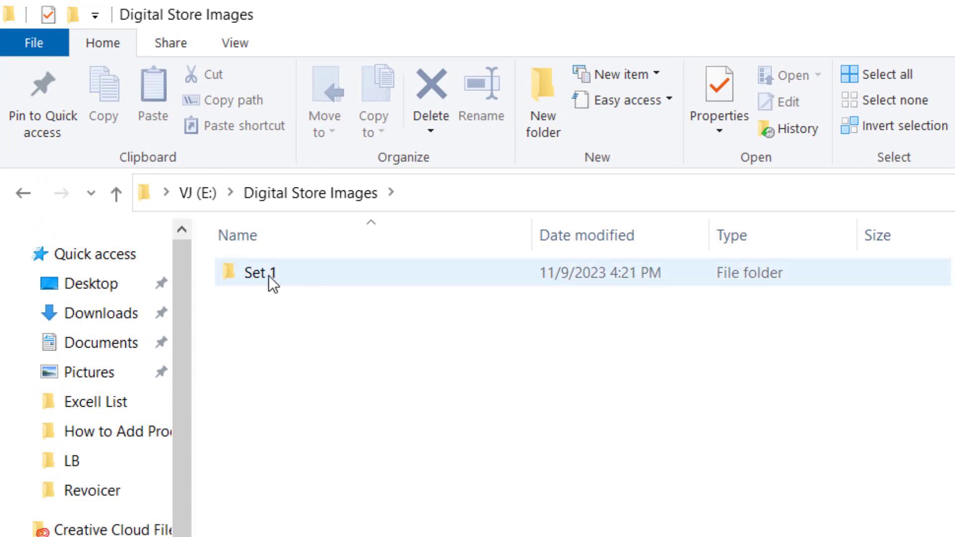
{"action": "double_click", "coordinate": [230, 272]}
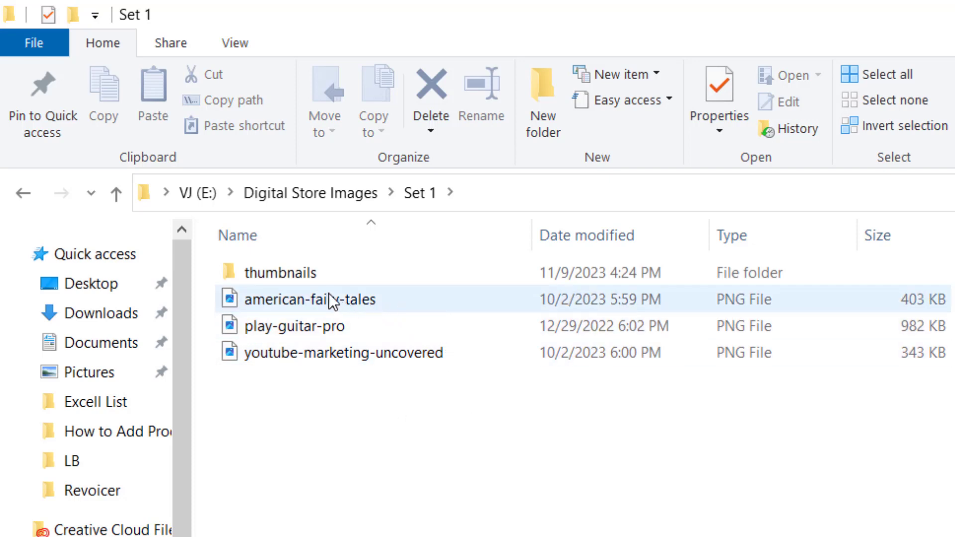
{"action": "double_click", "coordinate": [285, 268]}
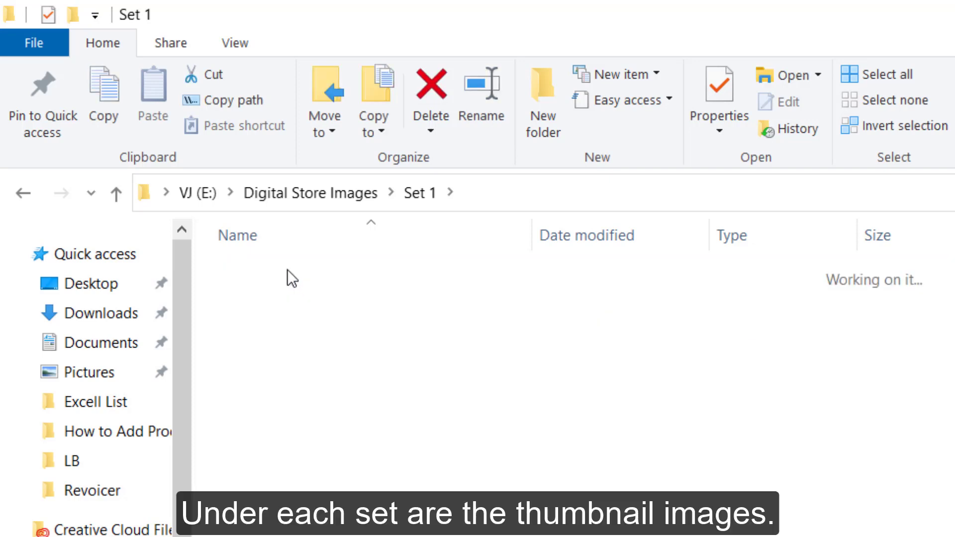
Display the thumbnails folder's images as large icons, and return to the Set 1 folder.
{"action": "left_click", "coordinate": [231, 42]}
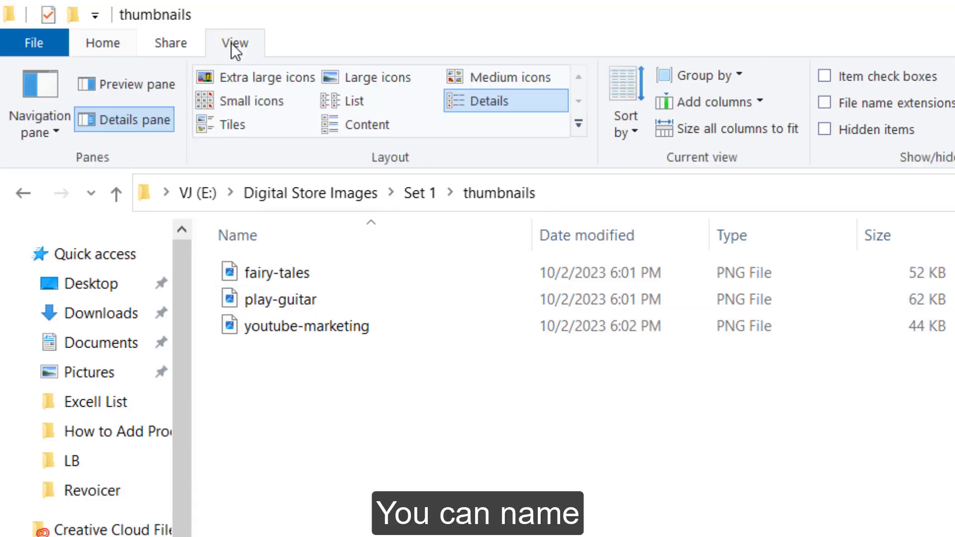
{"action": "left_click", "coordinate": [337, 80]}
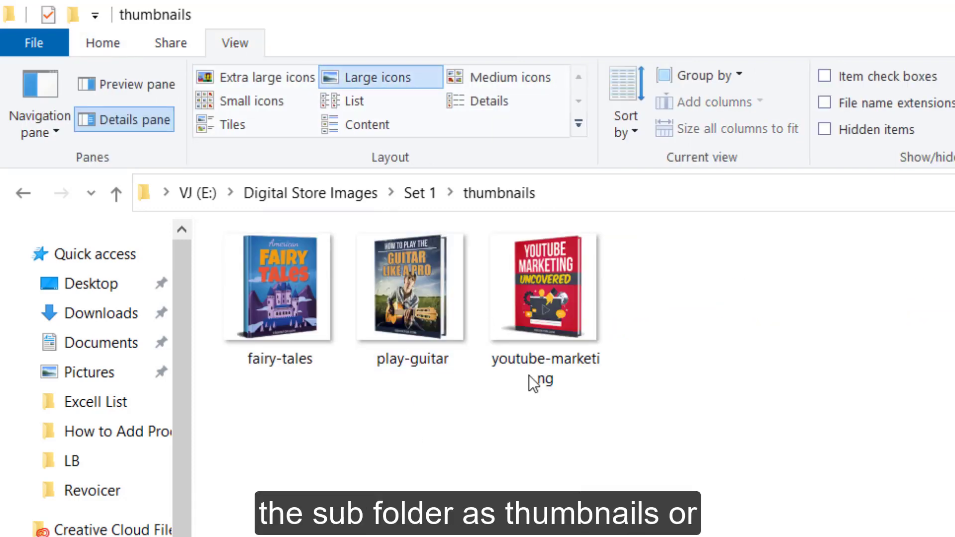
{"action": "left_click", "coordinate": [420, 194]}
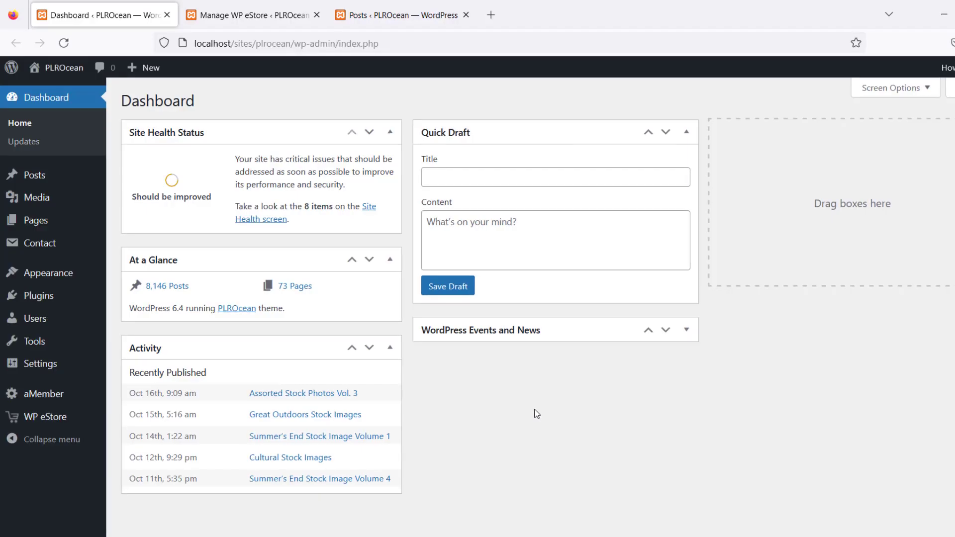
In the WordPress admin in Firefox, look through the WP eStore product list and the list of all posts.
{"action": "left_click", "coordinate": [241, 18]}
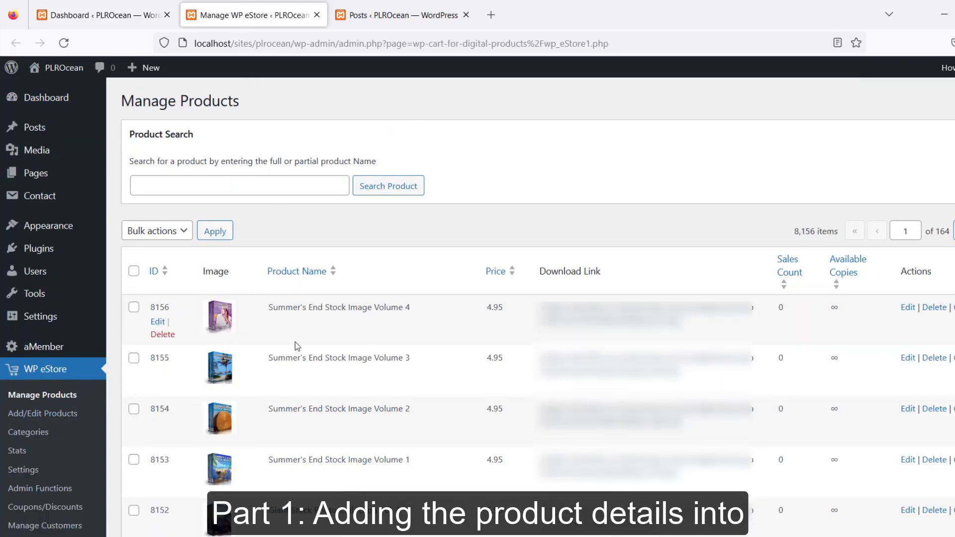
{"action": "scroll", "coordinate": [293, 357], "scroll_direction": "down", "scroll_amount": 10}
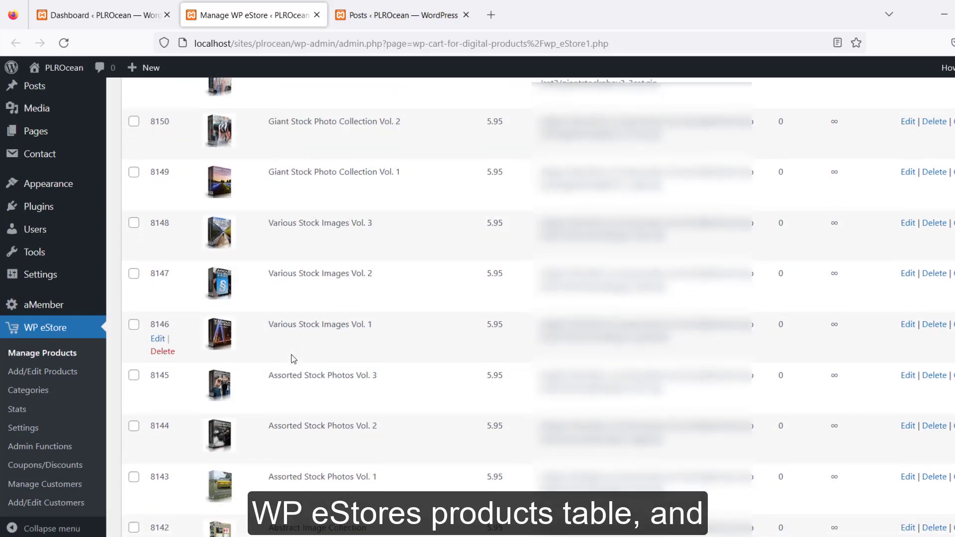
{"action": "scroll", "coordinate": [294, 359], "scroll_direction": "up", "scroll_amount": 10}
{"action": "left_click", "coordinate": [382, 20]}
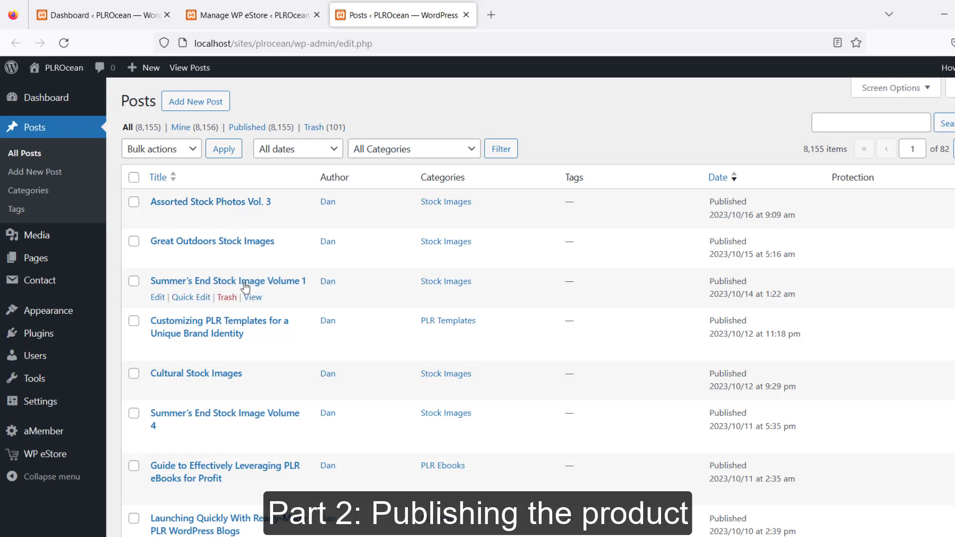
{"action": "scroll", "coordinate": [248, 328], "scroll_direction": "down", "scroll_amount": 8}
{"action": "scroll", "coordinate": [247, 332], "scroll_direction": "up", "scroll_amount": 8}
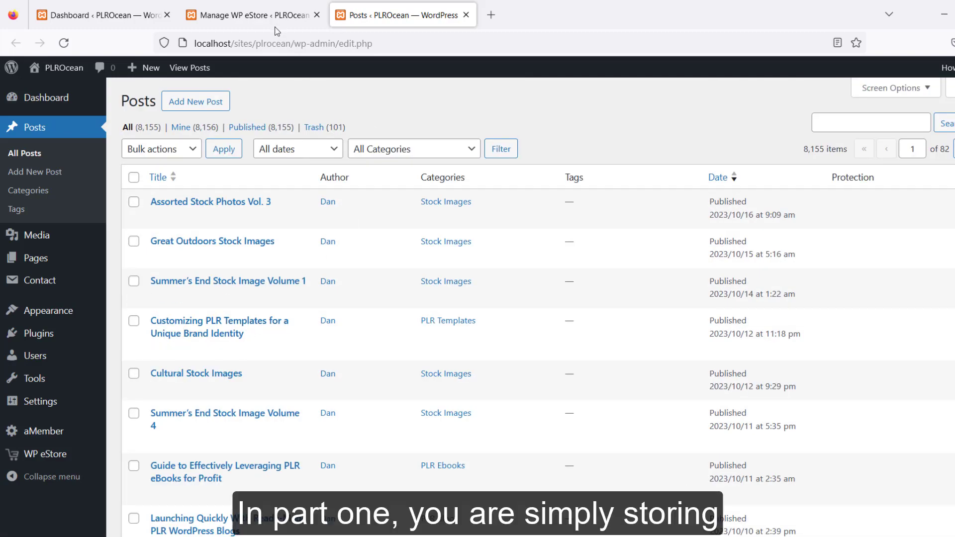
{"action": "left_click", "coordinate": [271, 16]}
{"action": "scroll", "coordinate": [310, 303], "scroll_direction": "down", "scroll_amount": 2}
{"action": "scroll", "coordinate": [310, 303], "scroll_direction": "up", "scroll_amount": 2}
Examine the Assorted Stock Photos Vol. 3 post on its published page and its content in the post editor.
{"action": "left_click", "coordinate": [402, 15]}
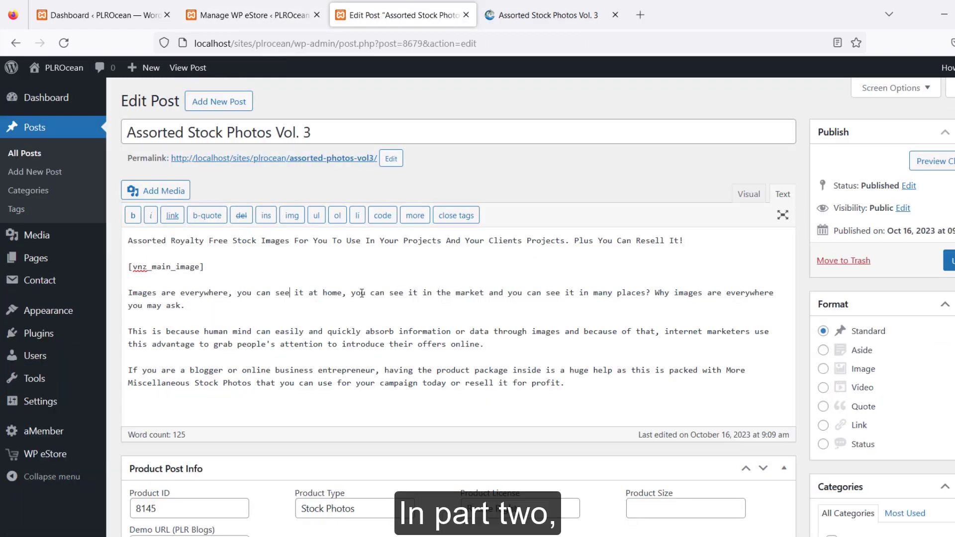
{"action": "scroll", "coordinate": [329, 351], "scroll_direction": "down", "scroll_amount": 2}
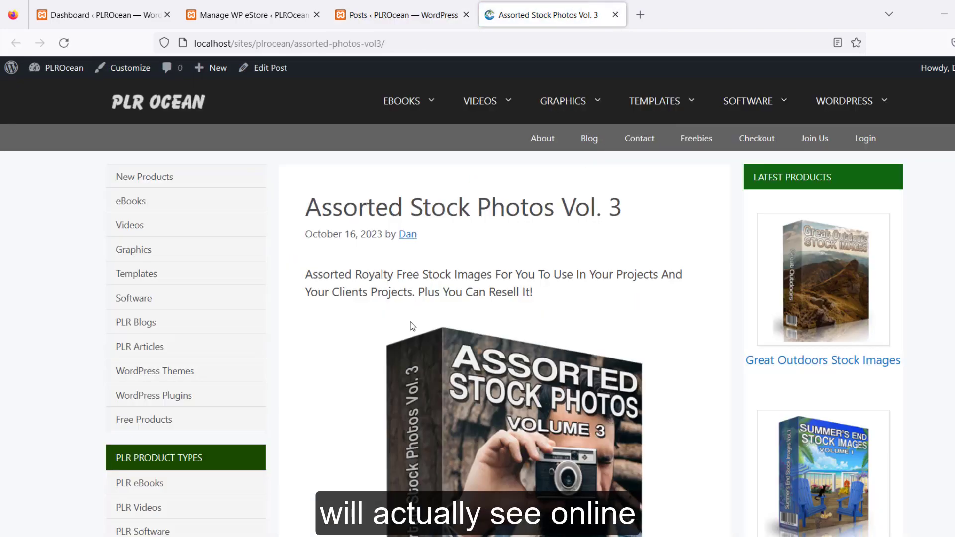
{"action": "scroll", "coordinate": [409, 322], "scroll_direction": "down", "scroll_amount": 3}
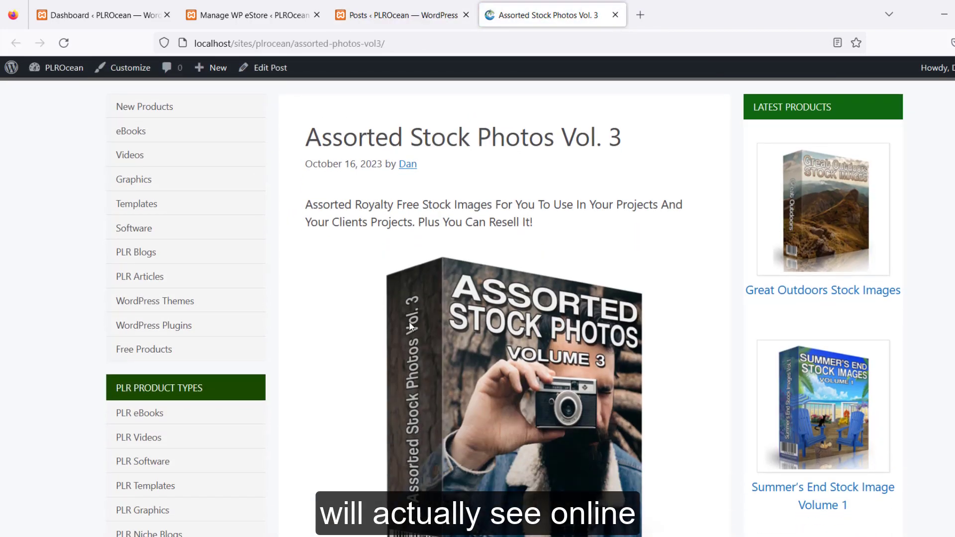
{"action": "scroll", "coordinate": [408, 322], "scroll_direction": "down", "scroll_amount": 15}
{"action": "scroll", "coordinate": [406, 326], "scroll_direction": "down", "scroll_amount": 3}
{"action": "scroll", "coordinate": [405, 326], "scroll_direction": "up", "scroll_amount": 18}
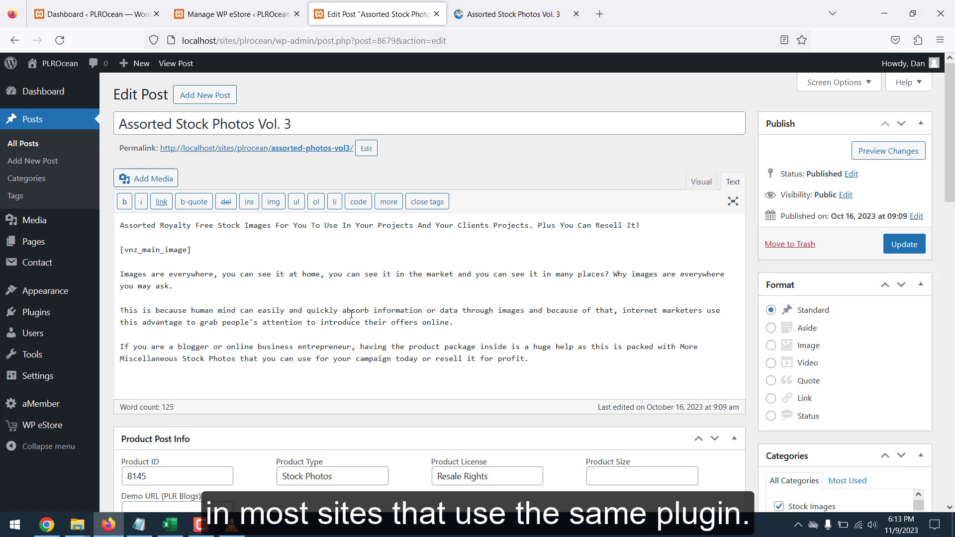
{"action": "left_click_drag", "start_coordinate": [347, 315], "coordinate": [236, 274]}
{"action": "left_click", "coordinate": [292, 274]}
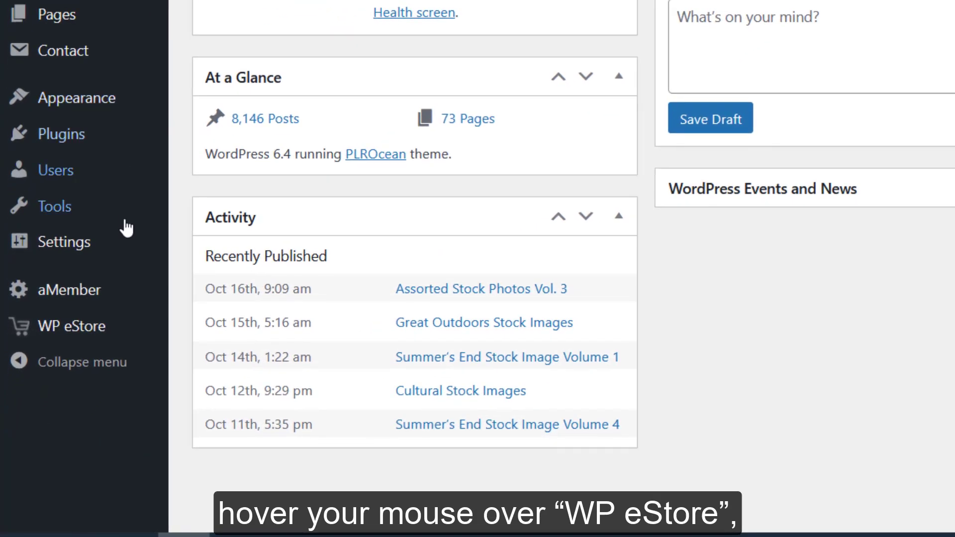
Open WP eStore's form for adding a product and expand its Digital Content Details section.
{"action": "mouse_move", "coordinate": [43, 413]}
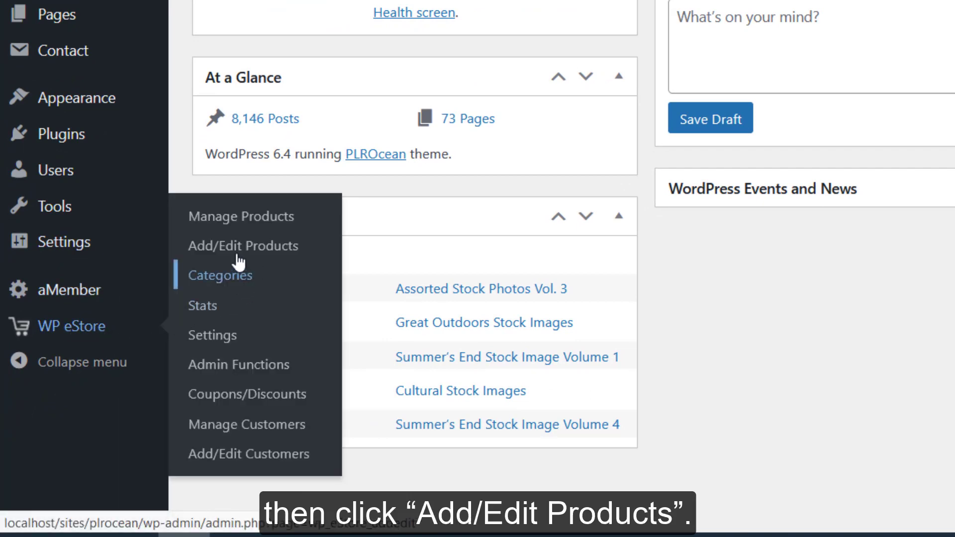
{"action": "left_click", "coordinate": [209, 249]}
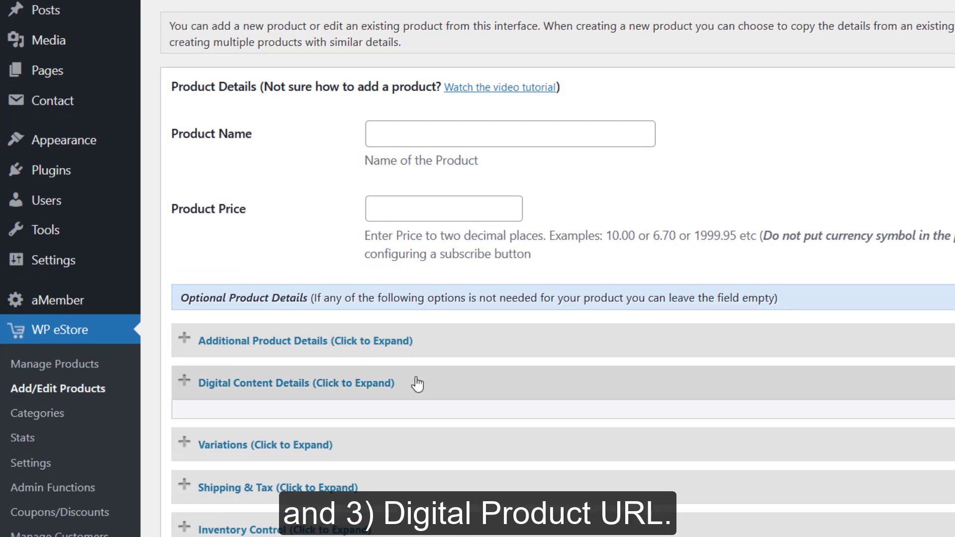
{"action": "left_click", "coordinate": [418, 384]}
{"action": "scroll", "coordinate": [259, 340], "scroll_direction": "down", "scroll_amount": 2}
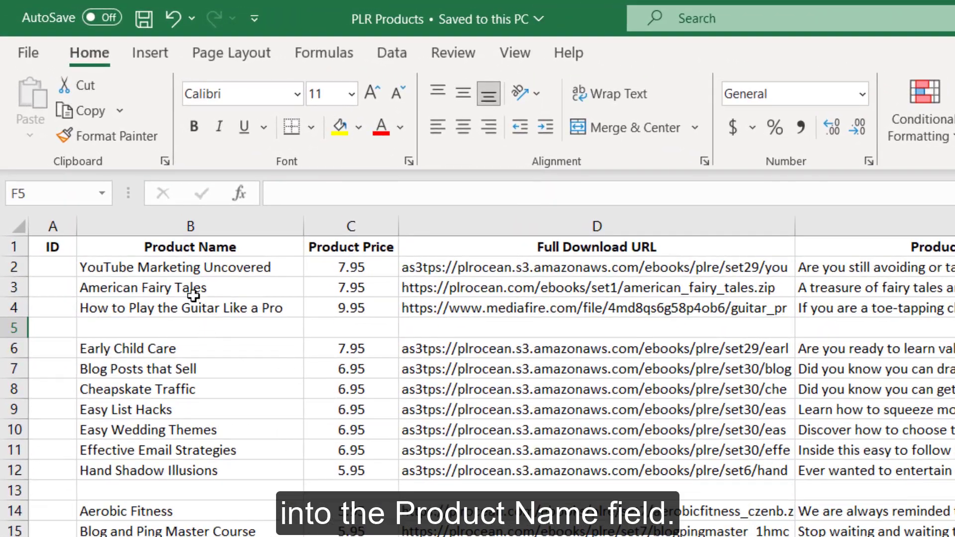
Copy YouTube Marketing Uncovered from cell B2 of the PLR Products workbook in Excel into the WP eStore Product Name in Firefox.
{"action": "left_click", "coordinate": [186, 270]}
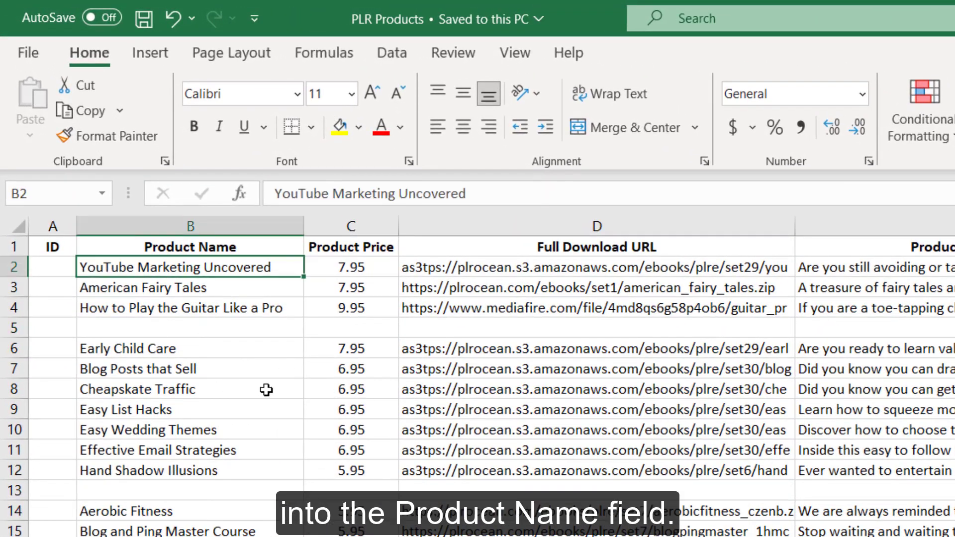
{"action": "right_click", "coordinate": [206, 269]}
{"action": "left_click", "coordinate": [256, 244]}
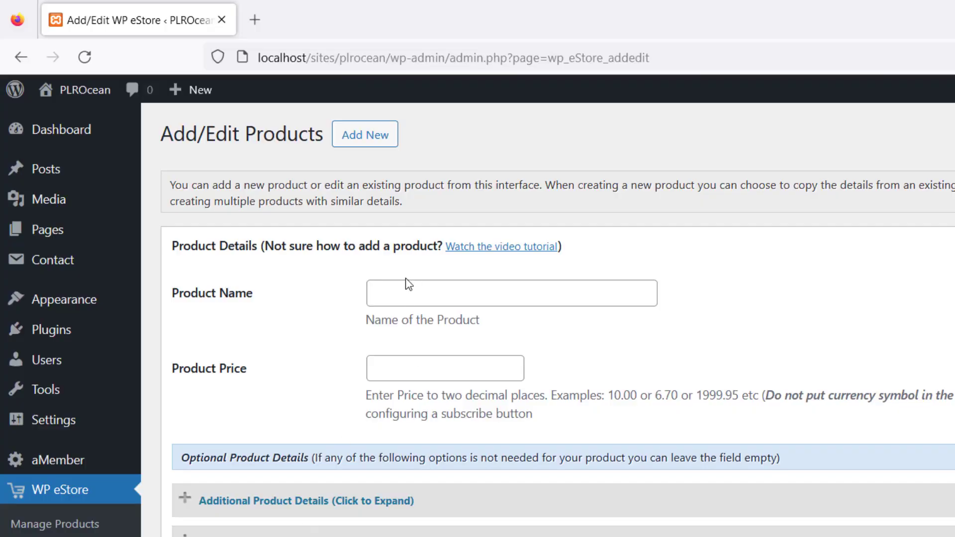
{"action": "left_click", "coordinate": [398, 284]}
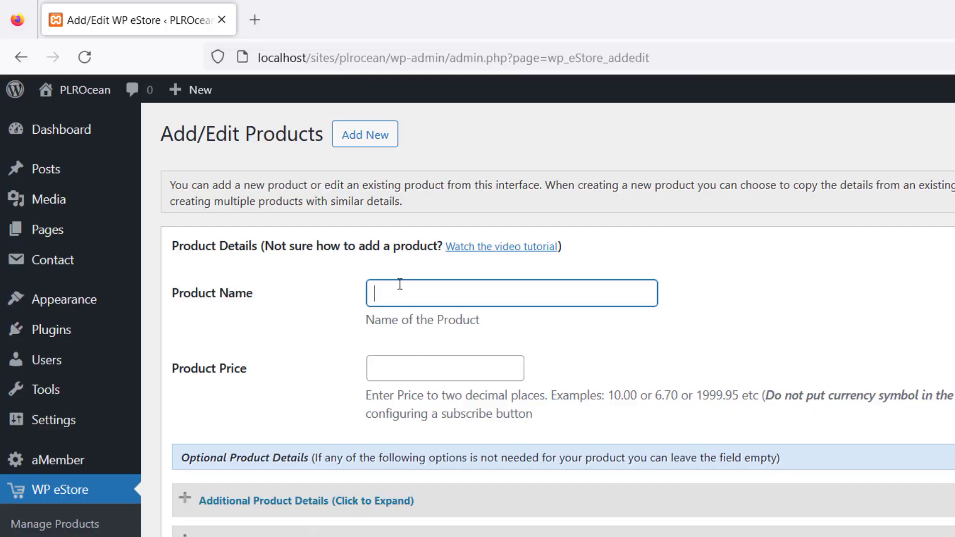
{"action": "right_click", "coordinate": [422, 285]}
{"action": "left_click", "coordinate": [452, 416]}
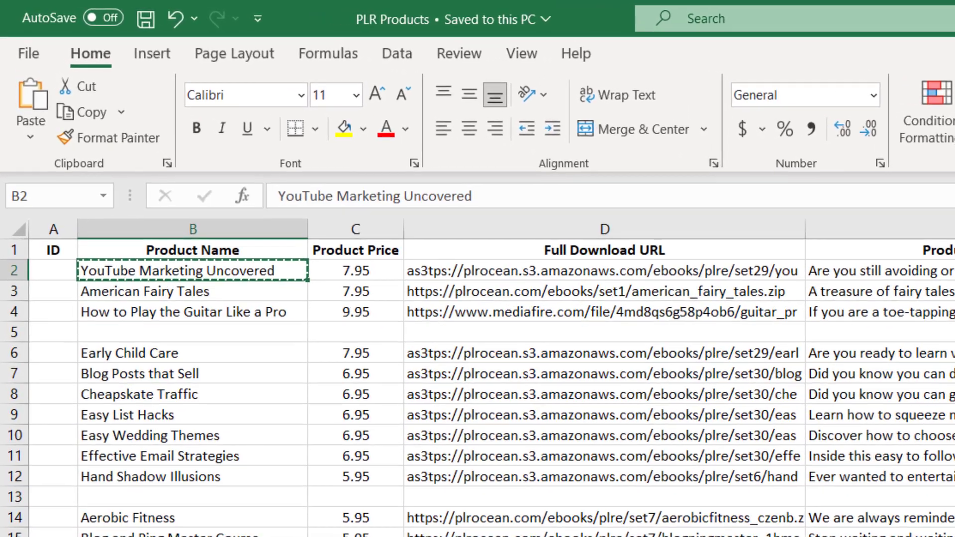
Copy the price 7.95 from cell C2 of the Excel product list into the product's price in WP eStore.
{"action": "left_click", "coordinate": [366, 270]}
{"action": "right_click", "coordinate": [367, 270]}
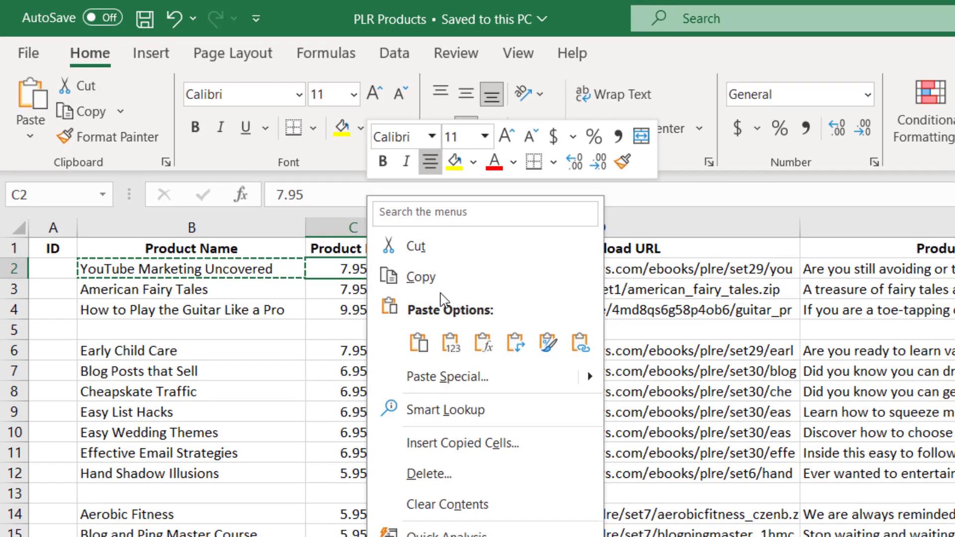
{"action": "left_click", "coordinate": [436, 282]}
{"action": "key", "text": "alt+Tab"}
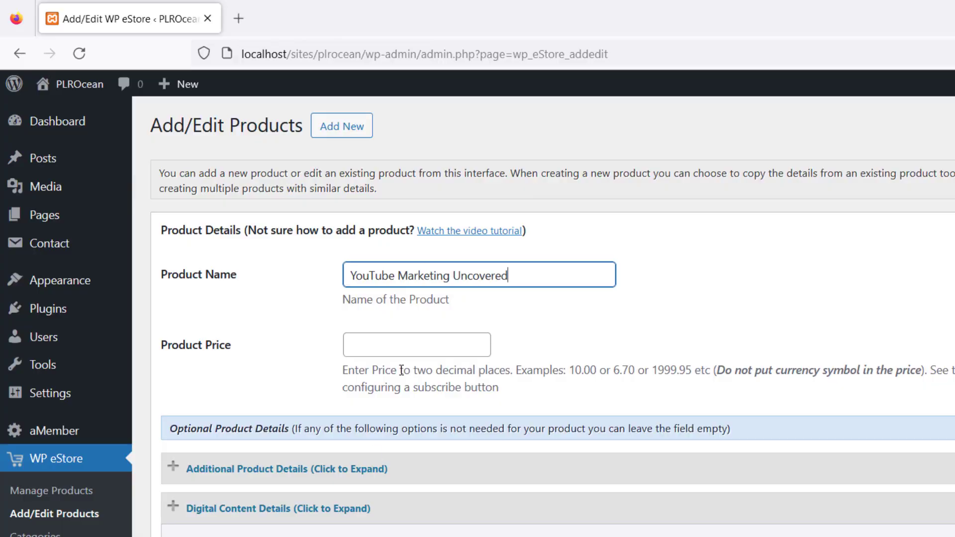
{"action": "right_click", "coordinate": [377, 341]}
{"action": "left_click", "coordinate": [440, 464]}
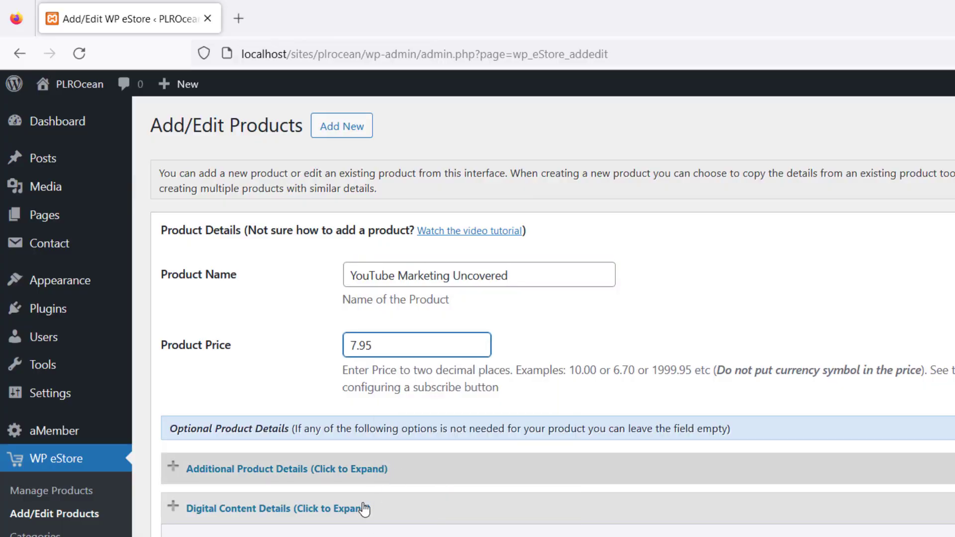
Copy the full download URL ending in youtub_marketing.zip from cell D2 in Excel into the WP eStore Digital Product URL.
{"action": "key", "text": "alt+Tab"}
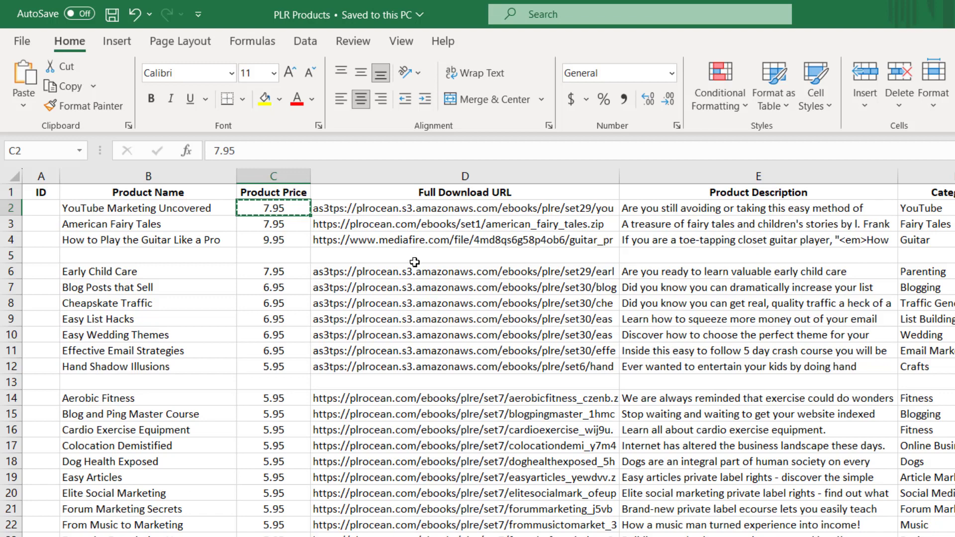
{"action": "left_click", "coordinate": [412, 208]}
{"action": "left_click_drag", "start_coordinate": [627, 154], "coordinate": [213, 151]}
{"action": "right_click", "coordinate": [382, 151]}
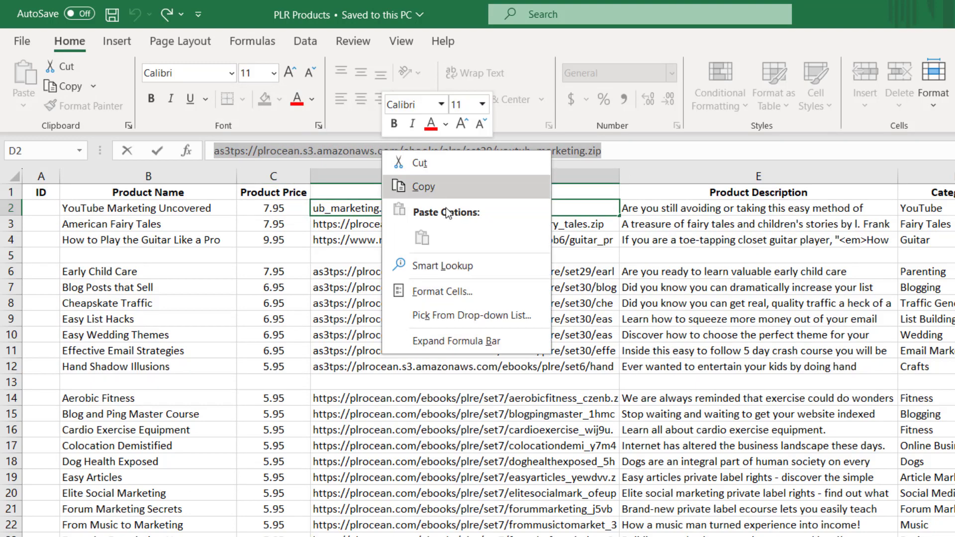
{"action": "left_click", "coordinate": [437, 193]}
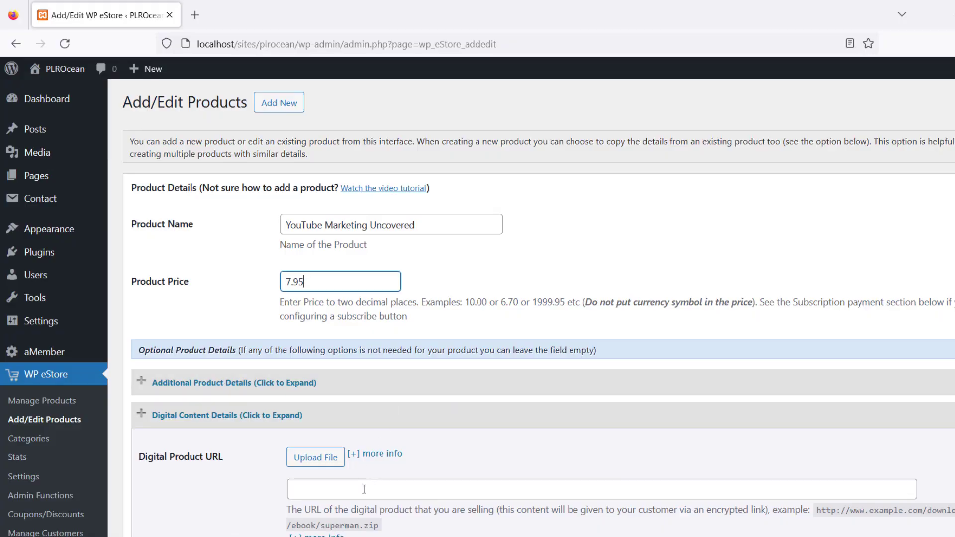
{"action": "left_click", "coordinate": [364, 490]}
{"action": "right_click", "coordinate": [364, 489]}
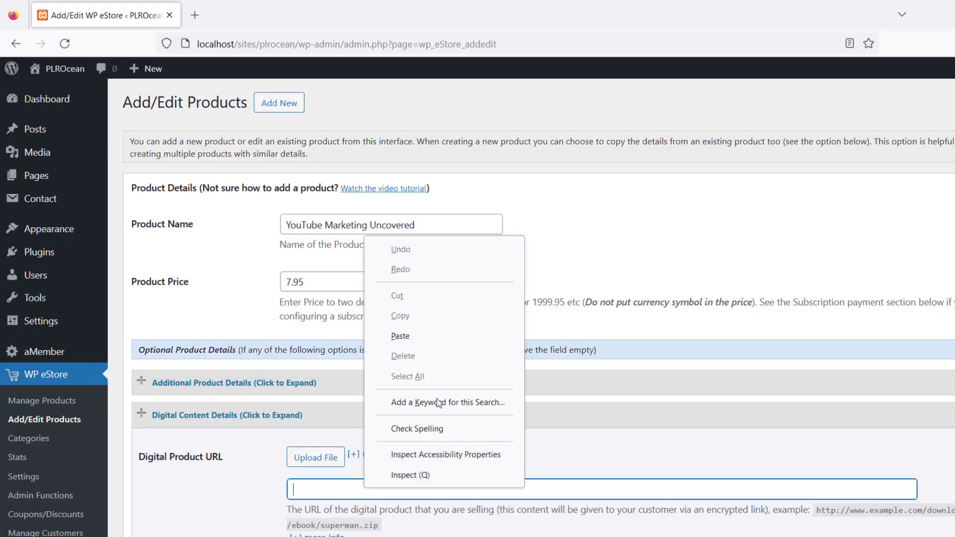
{"action": "left_click", "coordinate": [432, 337]}
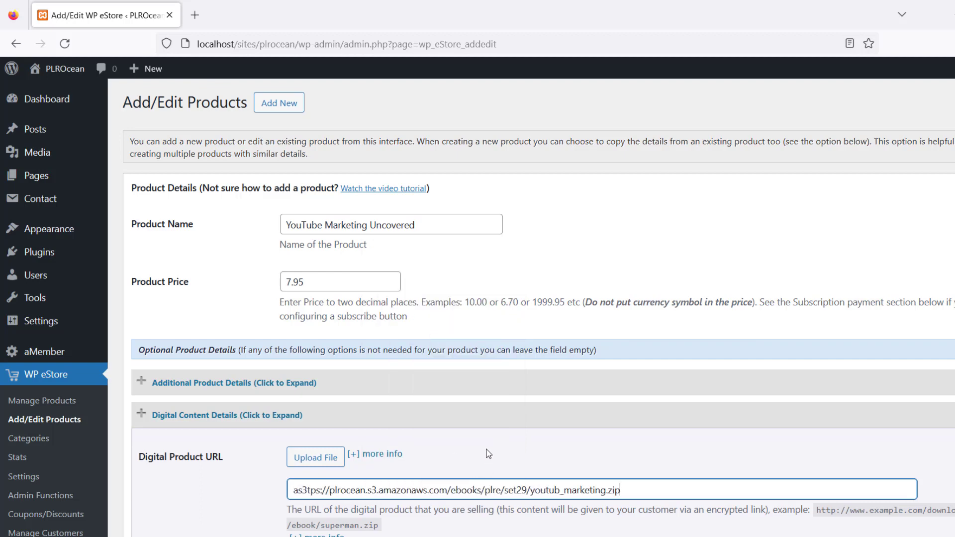
Toggle the product's Downloadable option in the digital content details and leave it enabled.
{"action": "scroll", "coordinate": [488, 453], "scroll_direction": "down", "scroll_amount": 3}
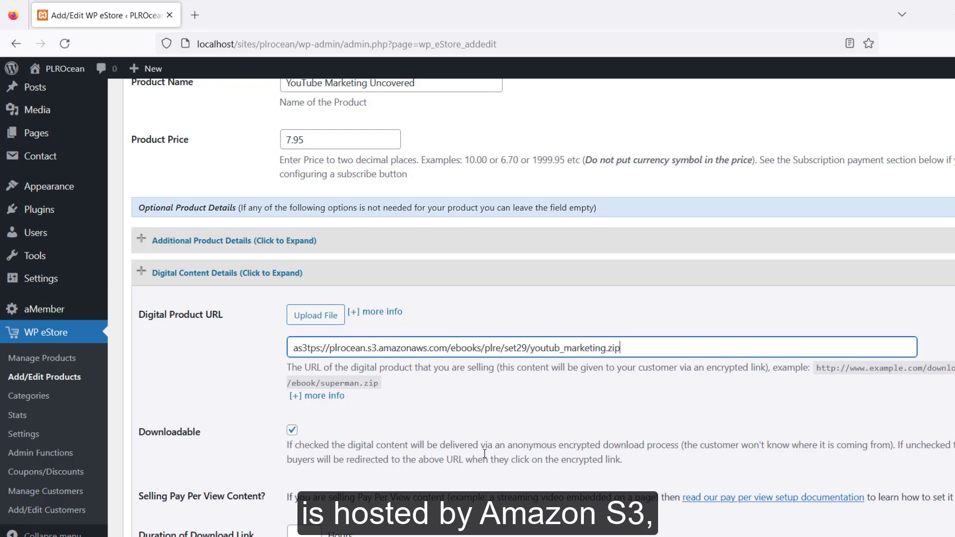
{"action": "scroll", "coordinate": [505, 438], "scroll_direction": "down", "scroll_amount": 2}
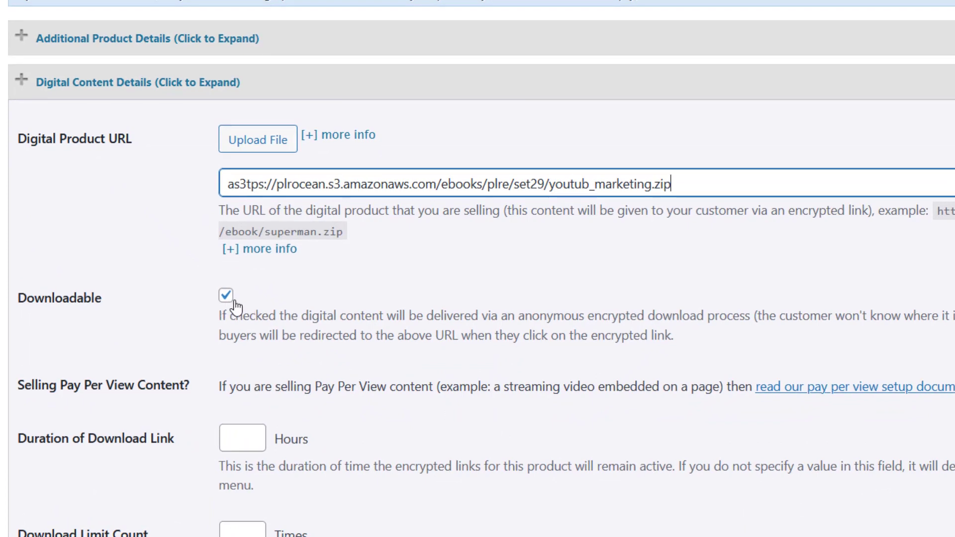
{"action": "left_click", "coordinate": [233, 300]}
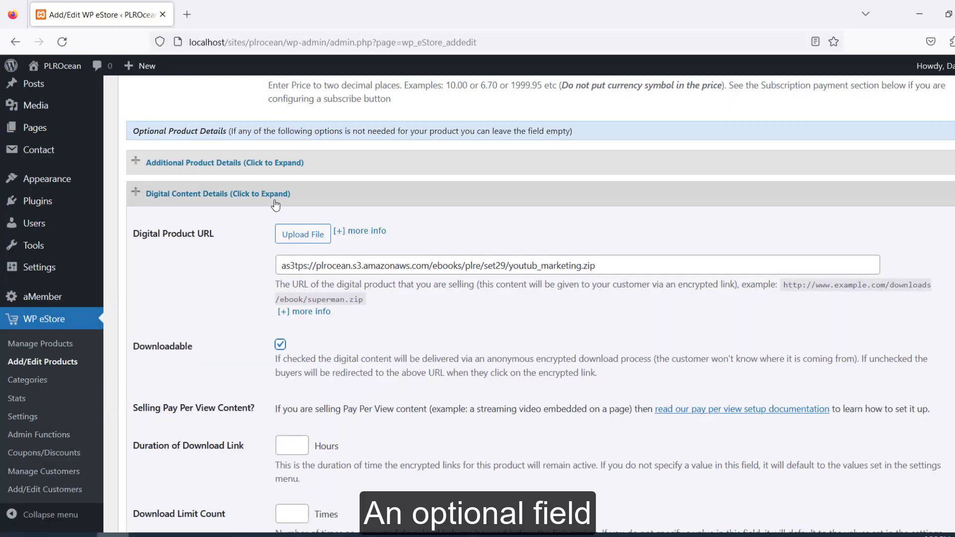
Expand the additional product details and view the product thumbnails on the Manage Products page in a separate tab.
{"action": "left_click", "coordinate": [334, 172]}
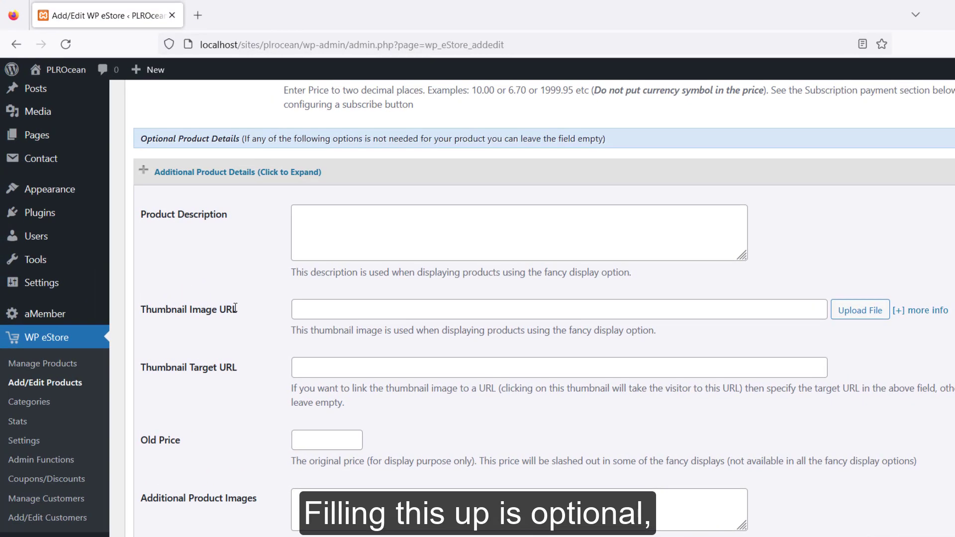
{"action": "right_click", "coordinate": [69, 364]}
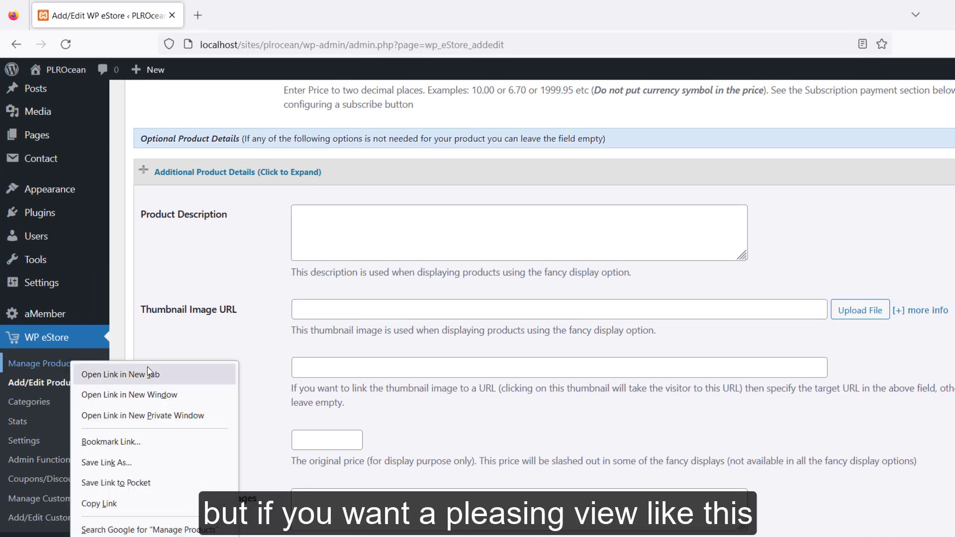
{"action": "left_click", "coordinate": [110, 373]}
{"action": "key", "text": "ctrl+Tab"}
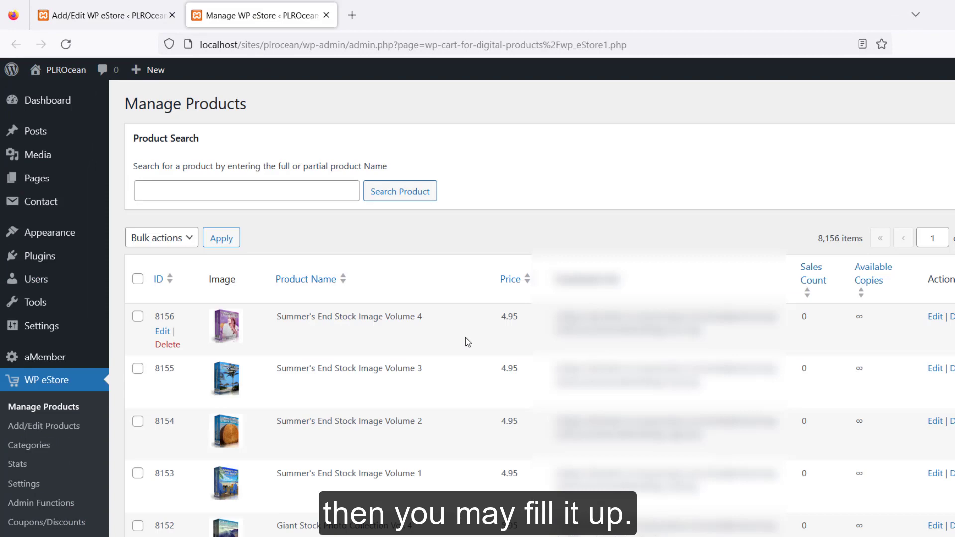
{"action": "scroll", "coordinate": [465, 339], "scroll_direction": "down", "scroll_amount": 1}
{"action": "key", "text": "ctrl+shift+Tab"}
{"action": "right_click", "coordinate": [356, 310]}
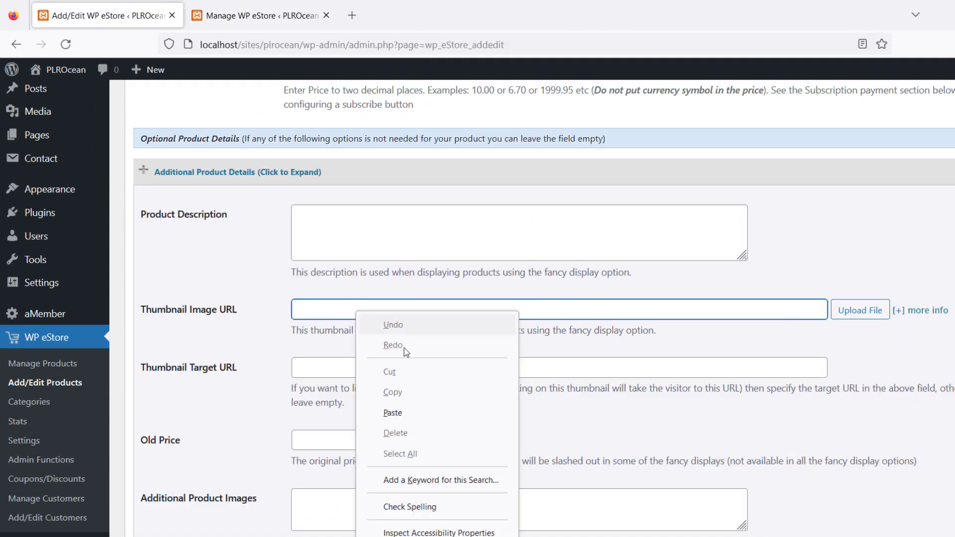
{"action": "left_click", "coordinate": [403, 417]}
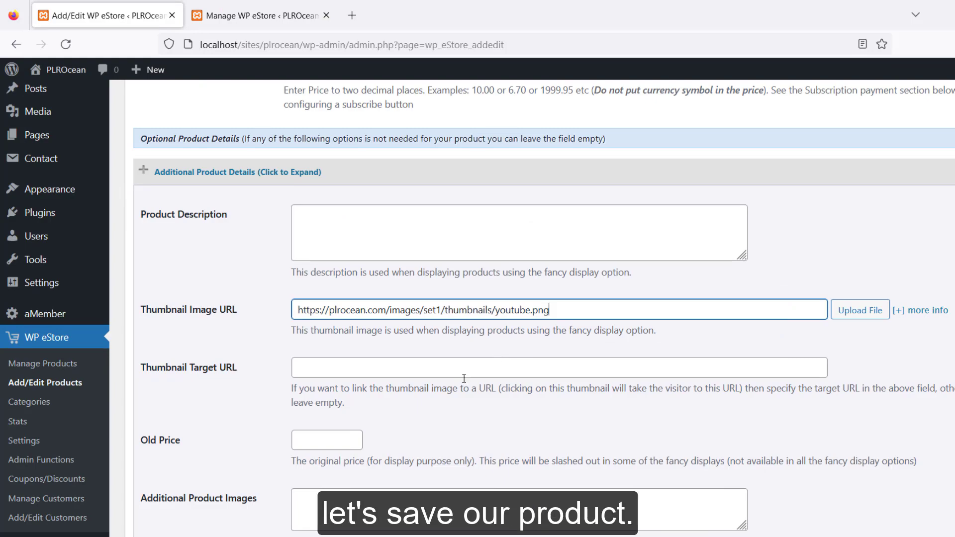
{"action": "scroll", "coordinate": [463, 378], "scroll_direction": "down", "scroll_amount": 15}
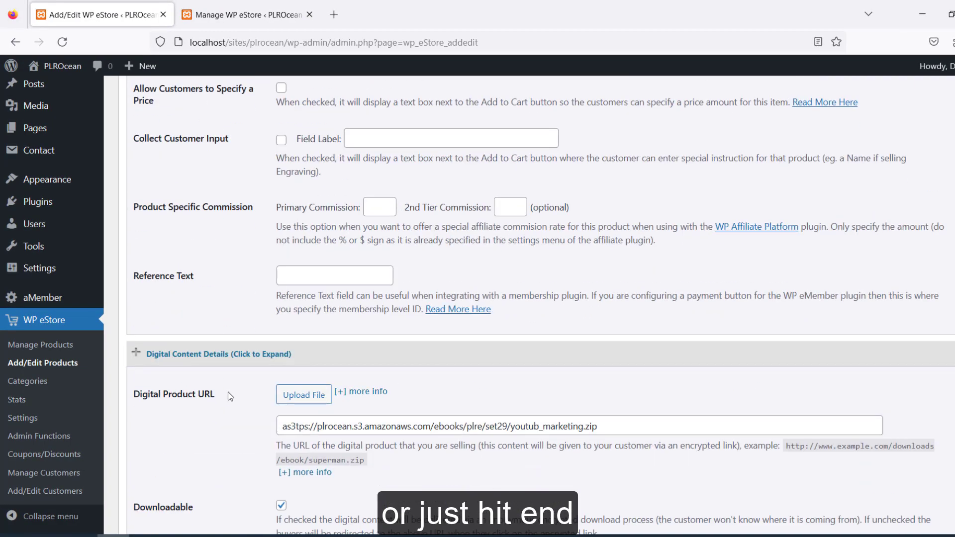
{"action": "key", "text": "End"}
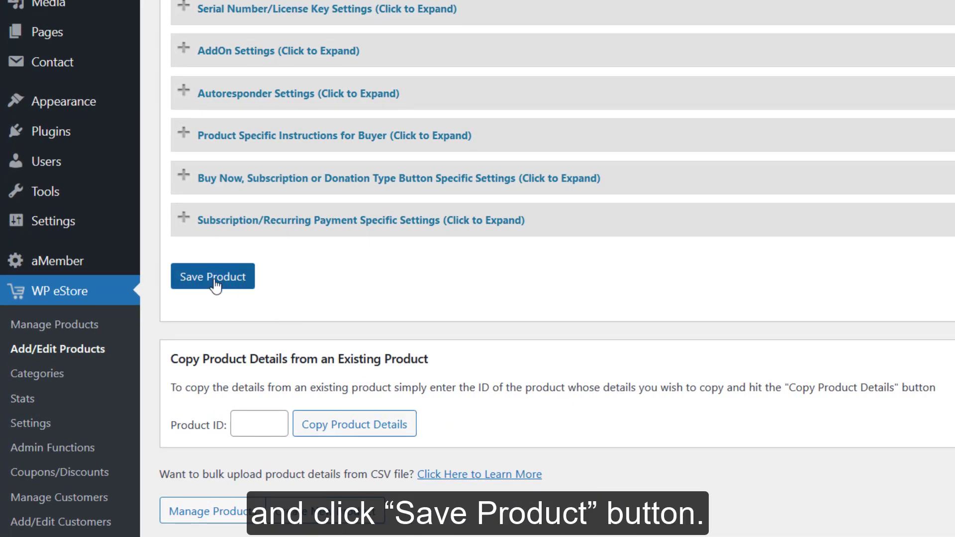
{"action": "left_click", "coordinate": [236, 279]}
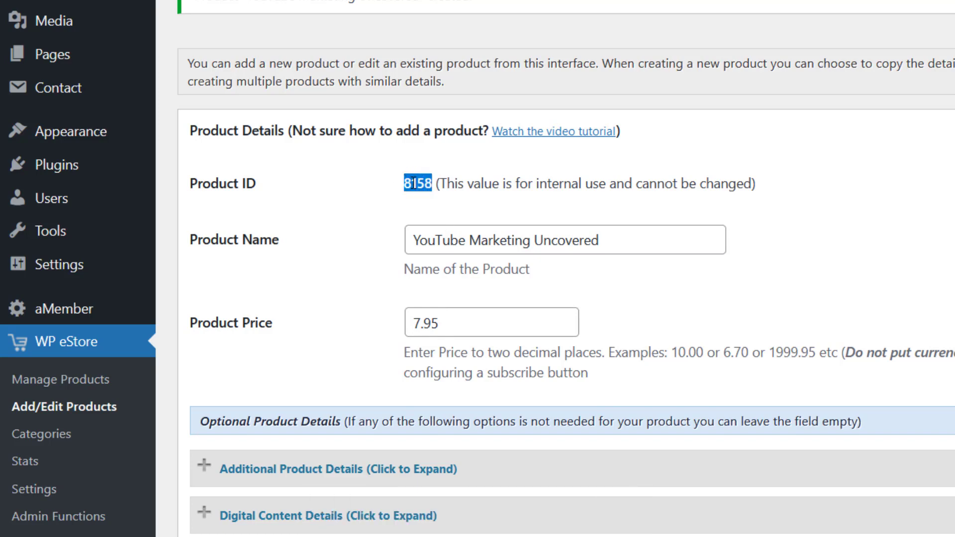
Copy the saved product's ID 8158 from WP eStore into cell A2 of the PLR Products workbook in Excel.
{"action": "right_click", "coordinate": [414, 184]}
{"action": "left_click", "coordinate": [455, 198]}
{"action": "key", "text": "alt+Tab"}
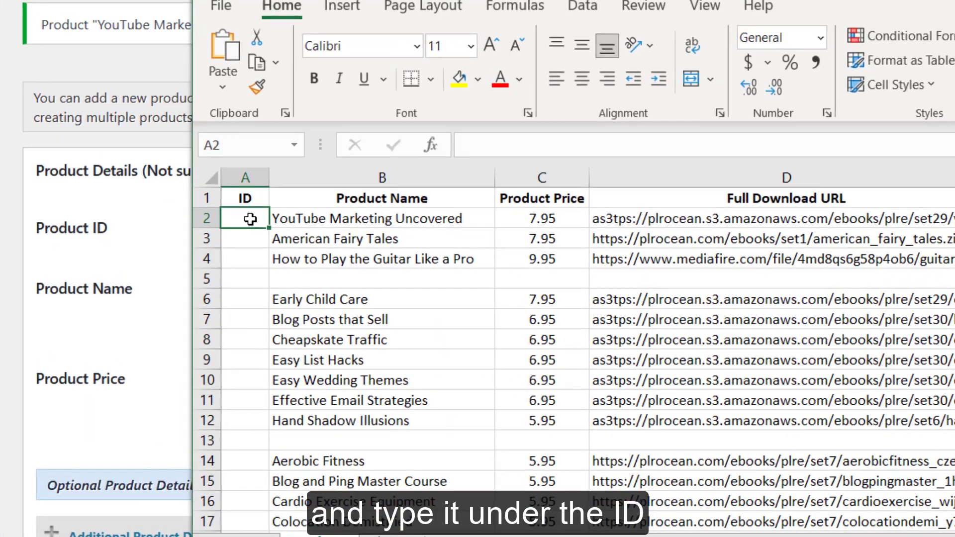
{"action": "key", "text": "ctrl+v"}
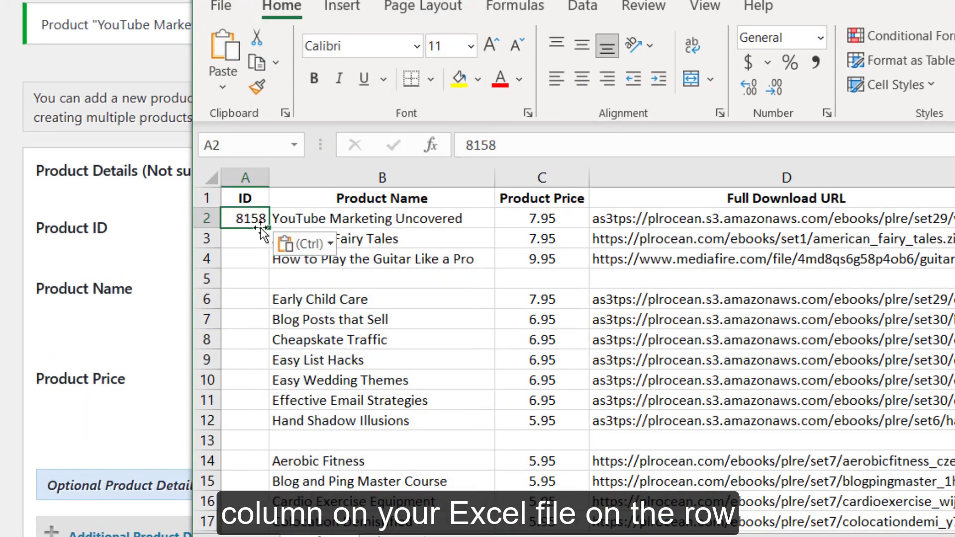
{"action": "left_click", "coordinate": [257, 238]}
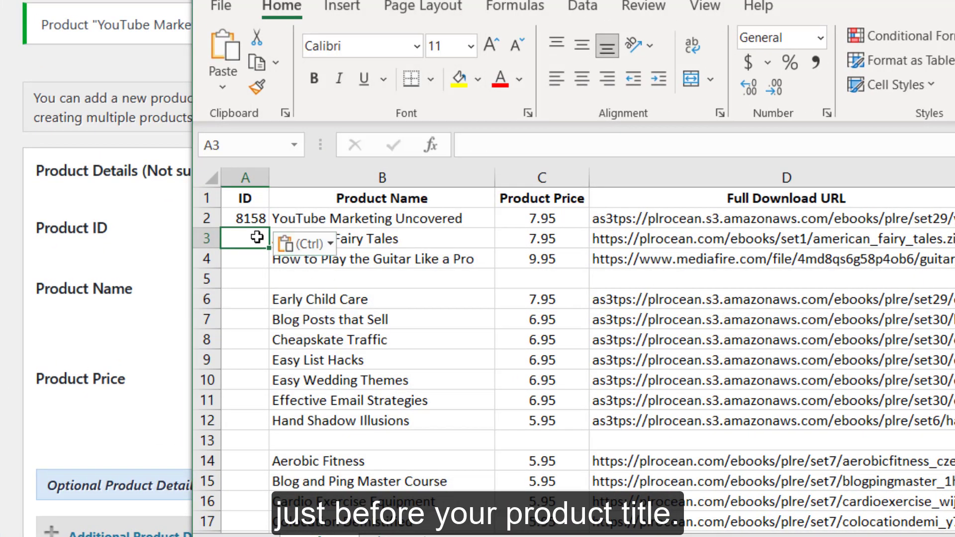
{"action": "left_click", "coordinate": [251, 221]}
{"action": "left_click", "coordinate": [277, 222]}
Copy American Fairy Tales from cell B3 in Excel into the Product Name of a new WP eStore product in Firefox.
{"action": "left_click", "coordinate": [428, 238]}
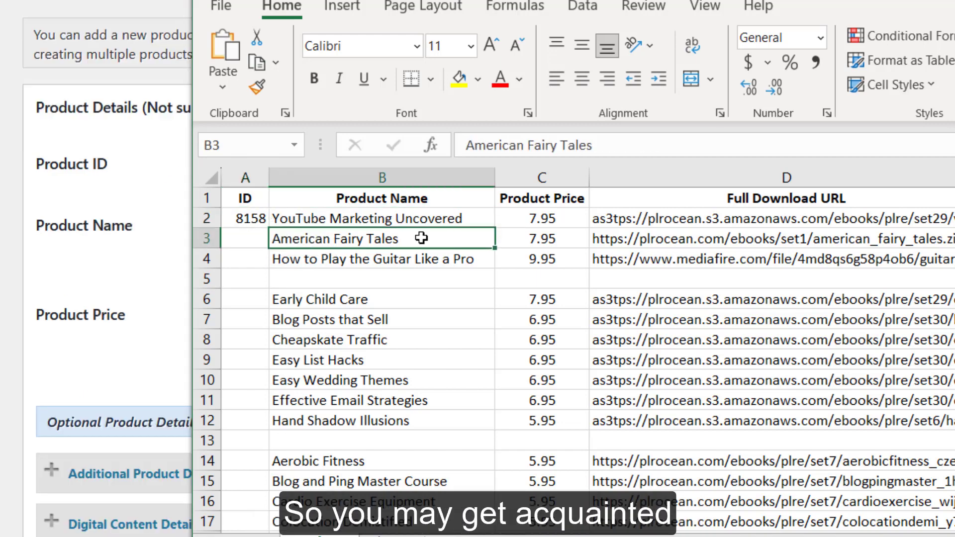
{"action": "right_click", "coordinate": [421, 238]}
{"action": "left_click", "coordinate": [506, 70]}
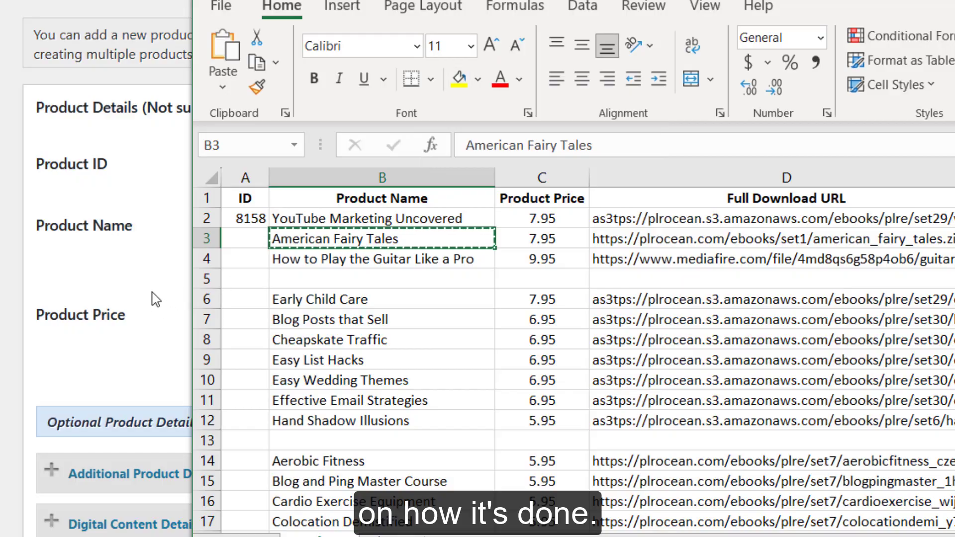
{"action": "left_click", "coordinate": [153, 305]}
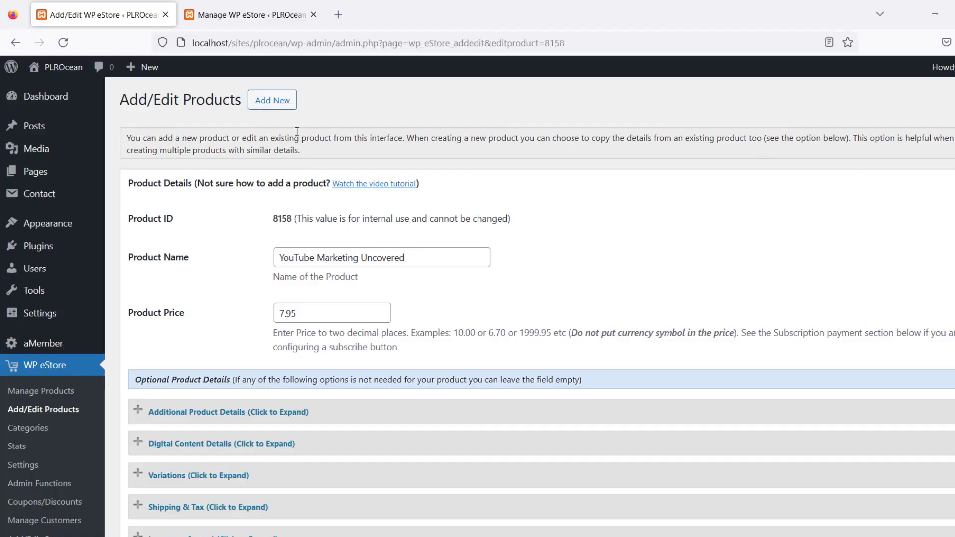
{"action": "left_click", "coordinate": [287, 112]}
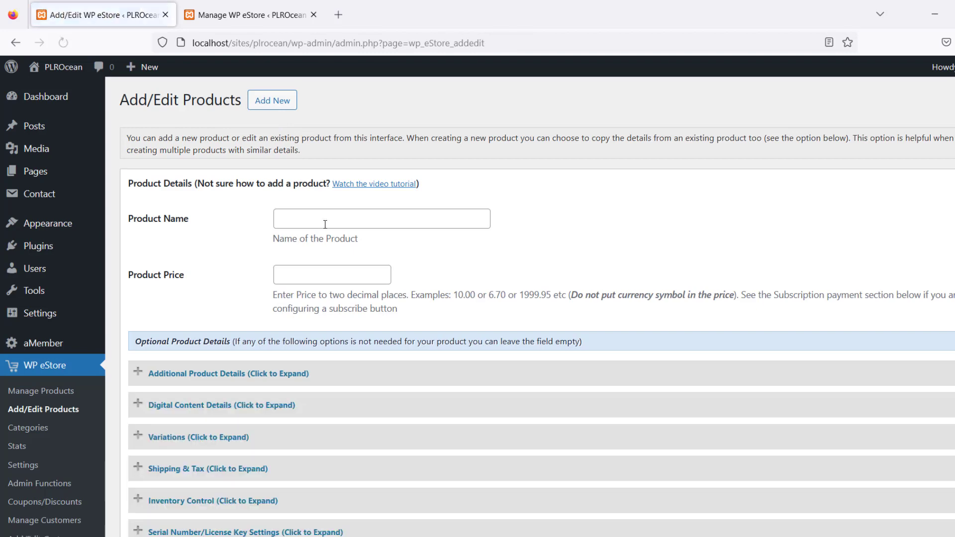
{"action": "right_click", "coordinate": [325, 222]}
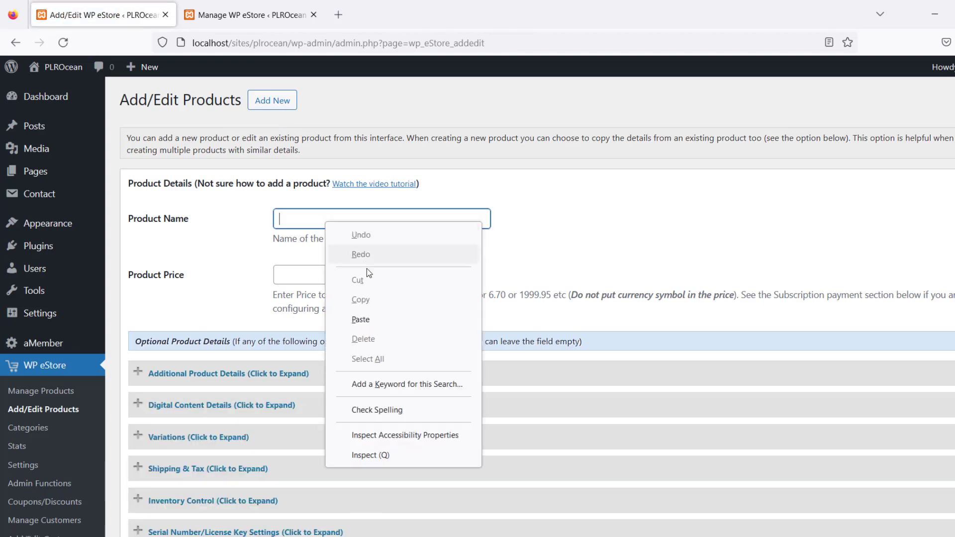
{"action": "left_click", "coordinate": [363, 323]}
Copy the price 7.95 and the download URL ending in american_fairy_tales.zip from row 3 in Excel into the new WP eStore product.
{"action": "key", "text": "alt+Tab"}
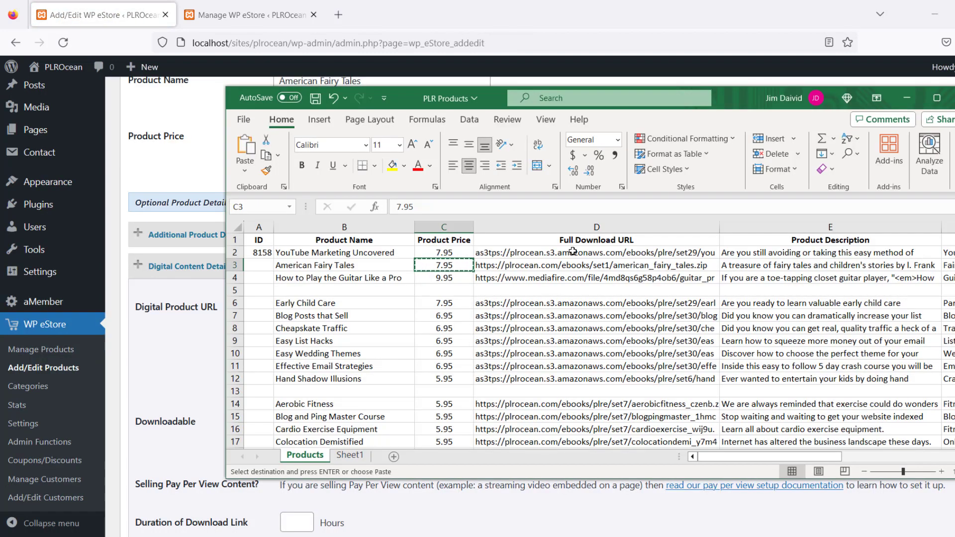
{"action": "left_click", "coordinate": [561, 265]}
{"action": "left_click_drag", "start_coordinate": [628, 207], "coordinate": [396, 206]}
{"action": "right_click", "coordinate": [447, 204]}
{"action": "left_click", "coordinate": [488, 238]}
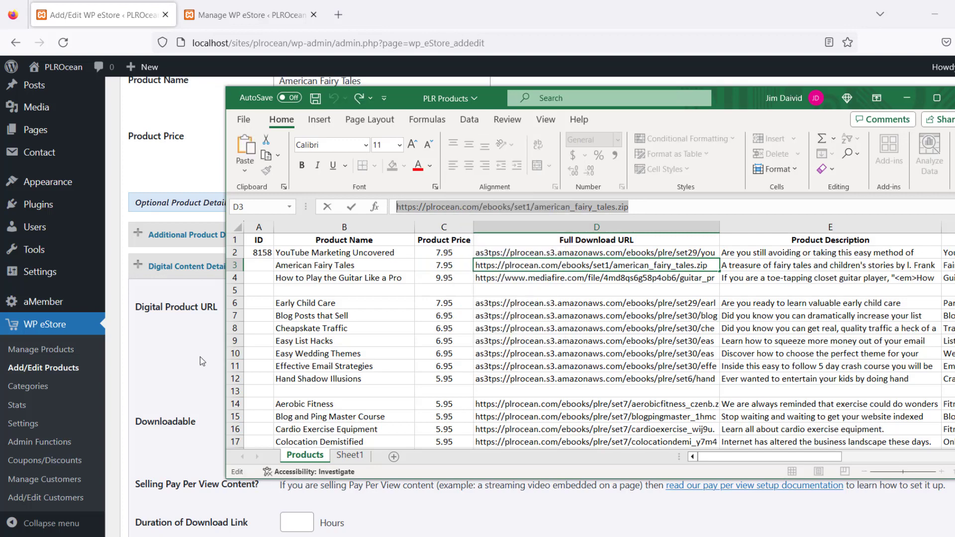
{"action": "left_click", "coordinate": [201, 356]}
{"action": "left_click", "coordinate": [360, 338]}
{"action": "key", "text": "ctrl+v"}
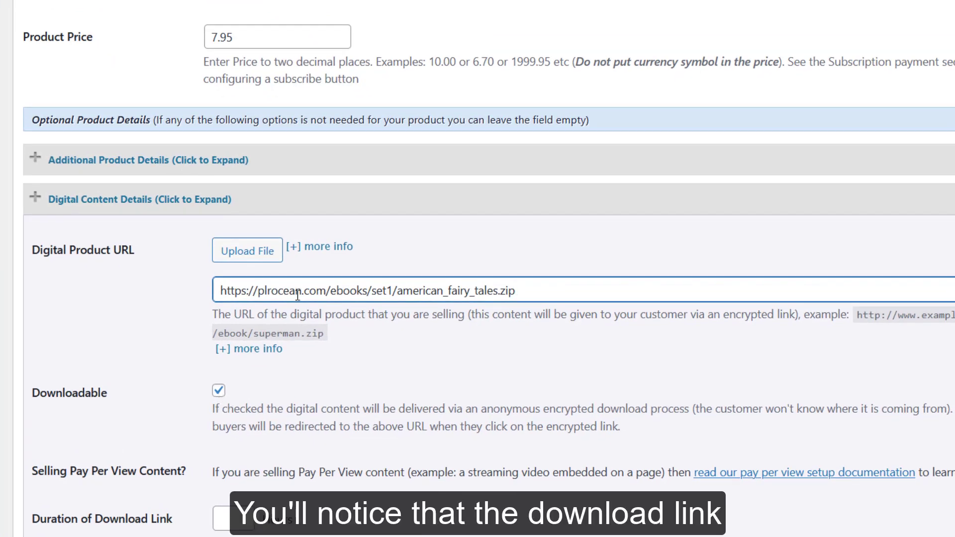
Disable the Downloadable option for American Fairy Tales and save the product.
{"action": "left_click", "coordinate": [219, 392]}
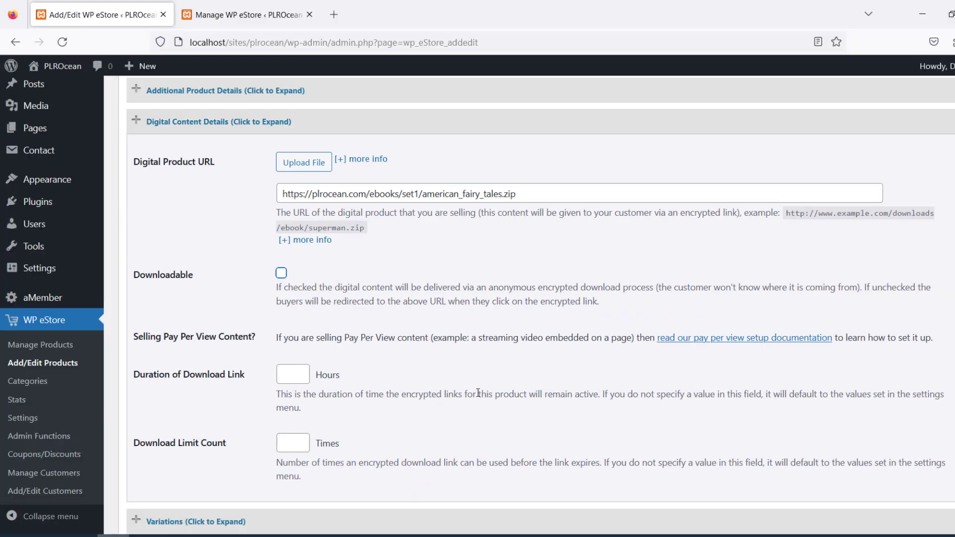
{"action": "scroll", "coordinate": [479, 397], "scroll_direction": "down", "scroll_amount": 5}
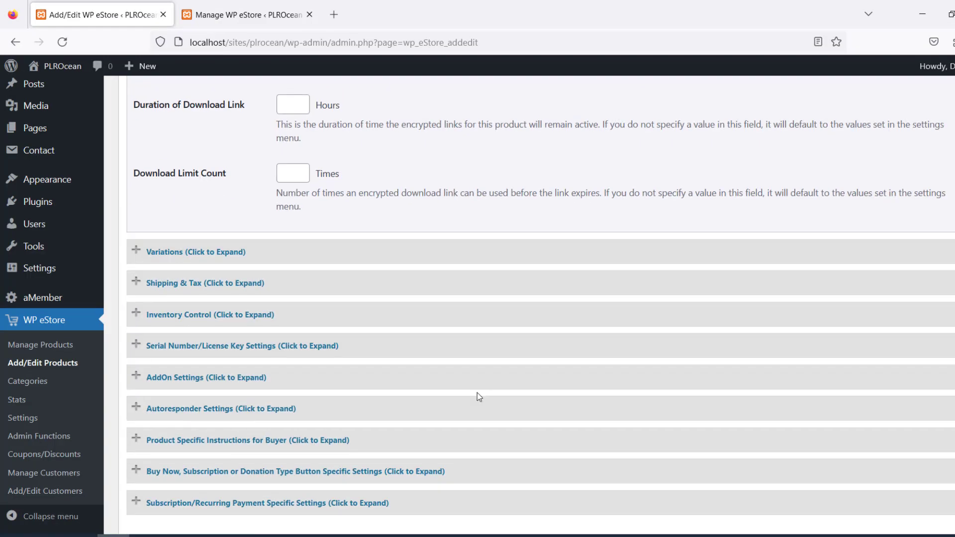
{"action": "scroll", "coordinate": [422, 313], "scroll_direction": "down", "scroll_amount": 5}
{"action": "left_click", "coordinate": [170, 308]}
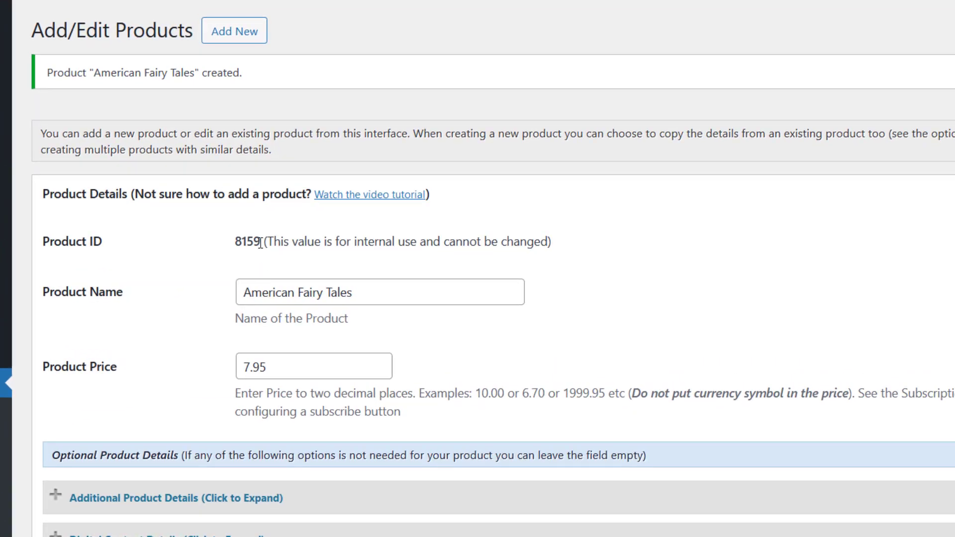
Enter the American Fairy Tales product ID 8159 in cell A3 of the Excel product list.
{"action": "double_click", "coordinate": [259, 242]}
{"action": "key", "text": "alt+Tab"}
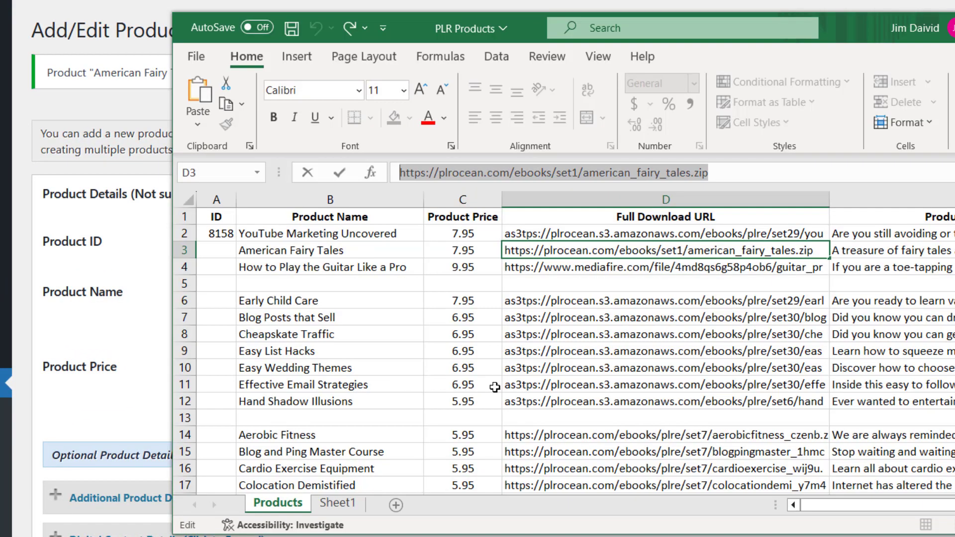
{"action": "left_click", "coordinate": [227, 251]}
{"action": "type", "text": "8"}
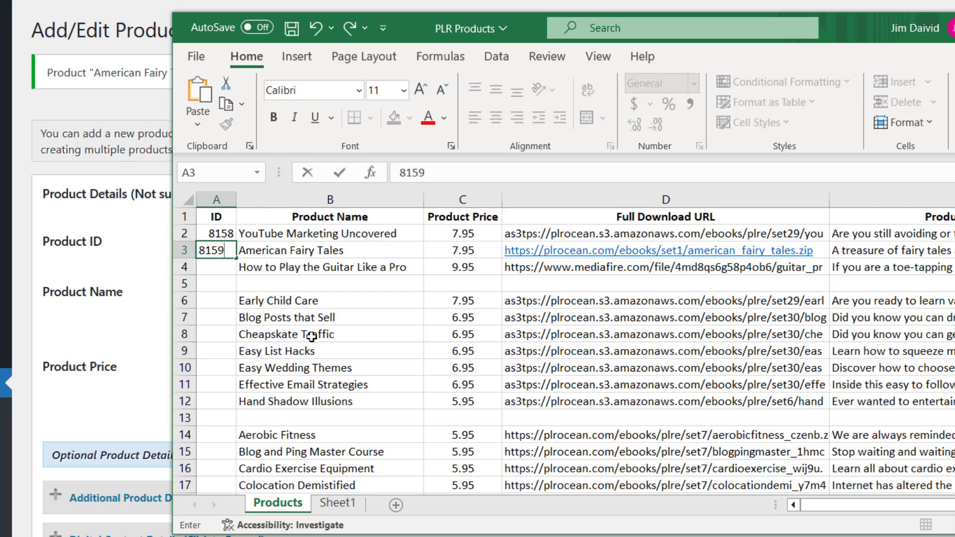
{"action": "type", "text": "159"}
{"action": "key", "text": "Return"}
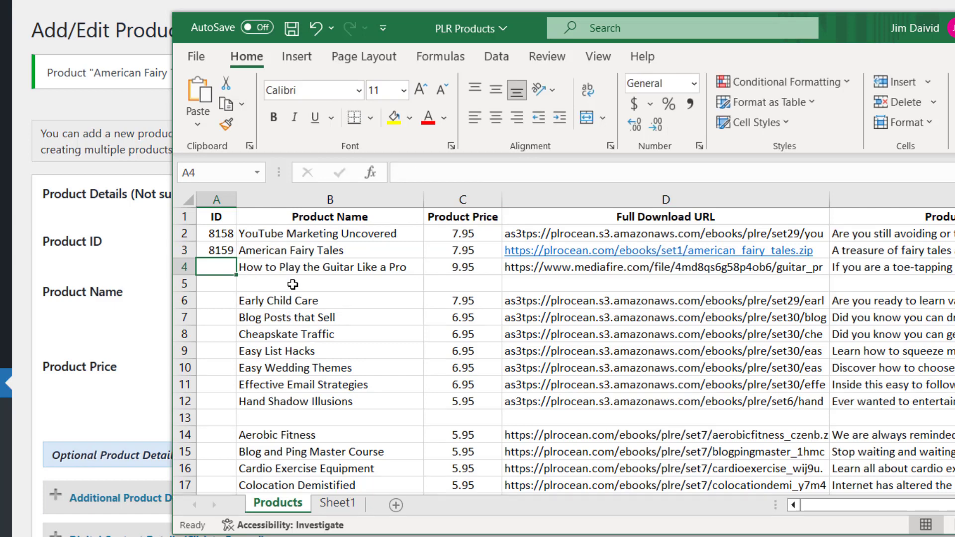
Copy How to Play the Guitar Like a Pro from cell B4 in Excel into the Product Name of a new WP eStore product.
{"action": "left_click", "coordinate": [295, 269]}
{"action": "key", "text": "ctrl+c"}
{"action": "left_click", "coordinate": [119, 271]}
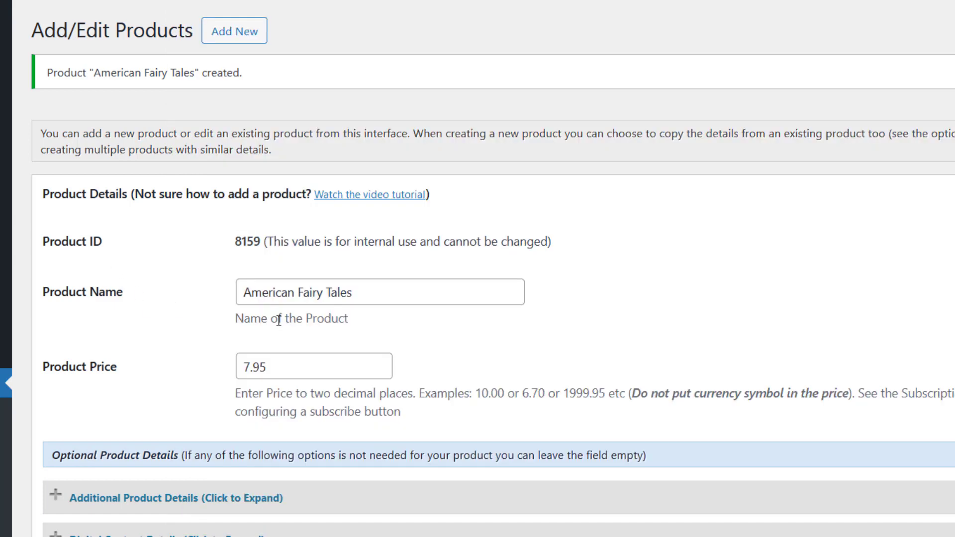
{"action": "left_click", "coordinate": [244, 46]}
{"action": "left_click", "coordinate": [296, 197]}
{"action": "key", "text": "ctrl+v"}
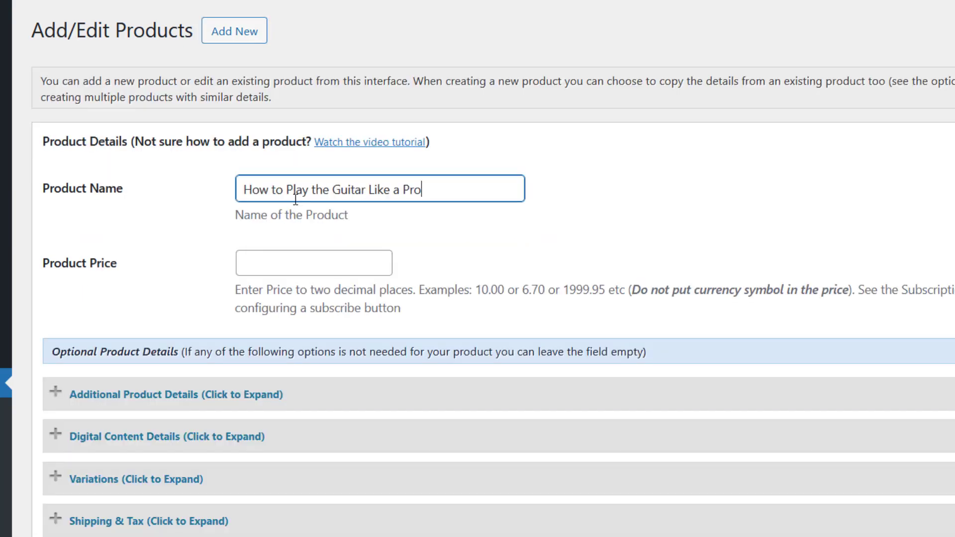
Copy the price 9.95 from cell C4 of the Excel list into the guitar product's price in WP eStore.
{"action": "key", "text": "alt+Tab"}
{"action": "left_click", "coordinate": [468, 267]}
{"action": "key", "text": "ctrl+c"}
{"action": "key", "text": "alt+Tab"}
{"action": "key", "text": "Tab"}
{"action": "key", "text": "ctrl+v"}
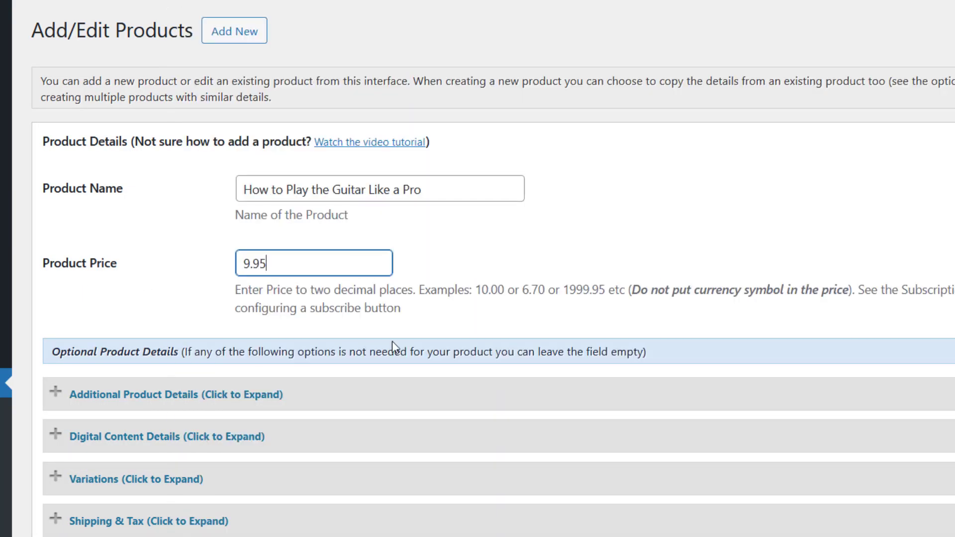
Copy the MediaFire download URL for guitar_pros.zip from cell D4 in Excel into the WP eStore Digital Product URL.
{"action": "key", "text": "alt+Tab"}
{"action": "left_click", "coordinate": [565, 267]}
{"action": "key", "text": "ctrl+c"}
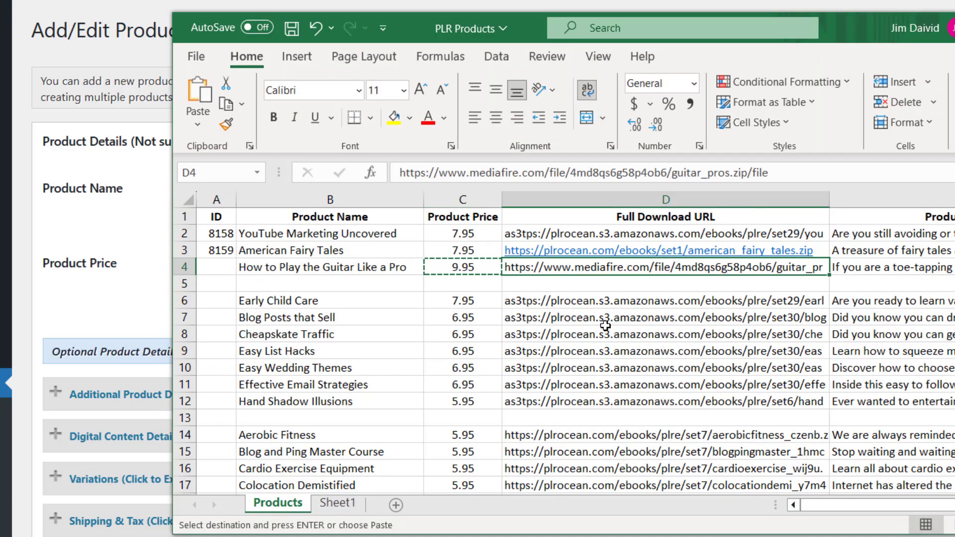
{"action": "key", "text": "alt+Tab"}
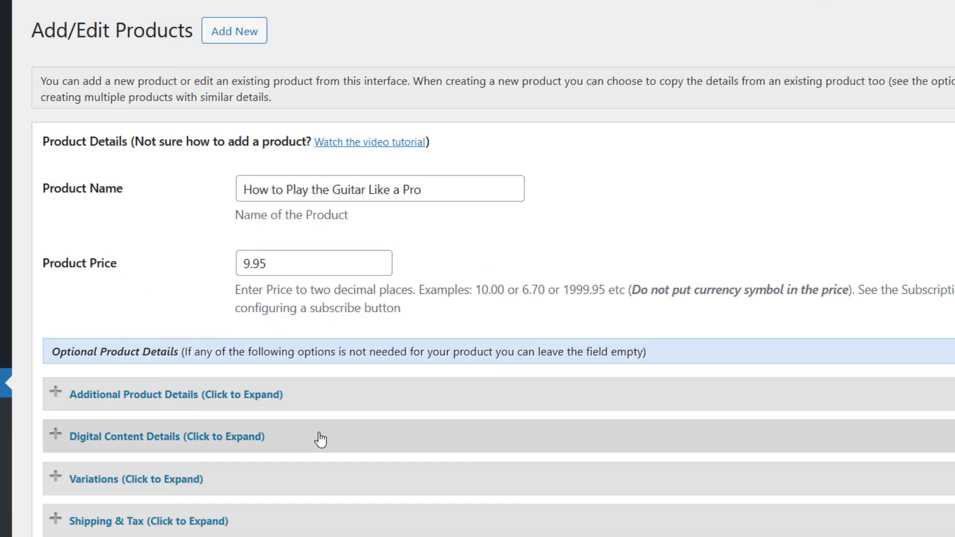
{"action": "left_click", "coordinate": [319, 439]}
{"action": "scroll", "coordinate": [322, 441], "scroll_direction": "down", "scroll_amount": 5}
{"action": "left_click", "coordinate": [327, 264]}
{"action": "key", "text": "ctrl+v"}
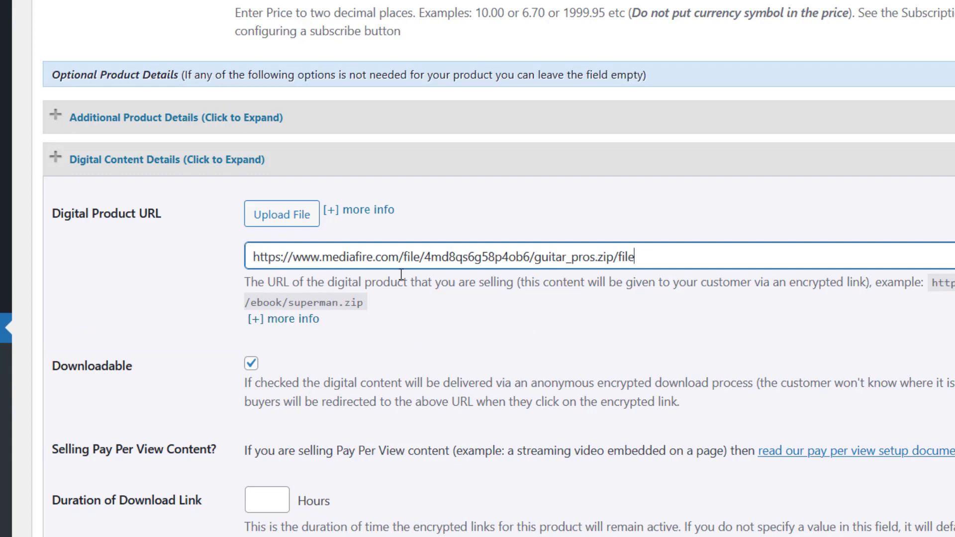
Disable the Downloadable option for How to Play the Guitar Like a Pro and save the product.
{"action": "left_click", "coordinate": [251, 363]}
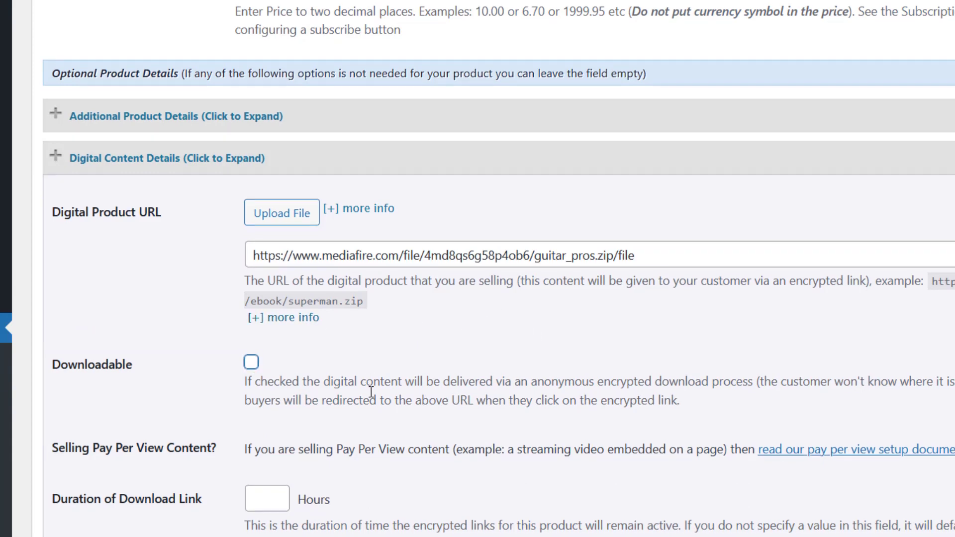
{"action": "scroll", "coordinate": [371, 393], "scroll_direction": "down", "scroll_amount": 10}
{"action": "left_click", "coordinate": [84, 317]}
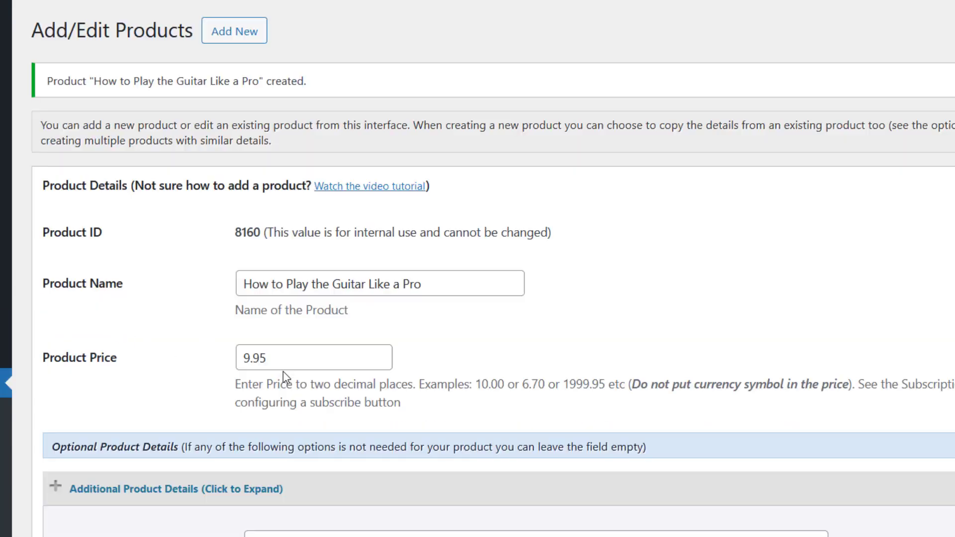
Record product ID 8160 for How to Play the Guitar Like a Pro in cell A4 of the Excel product list.
{"action": "key", "text": "alt+Tab"}
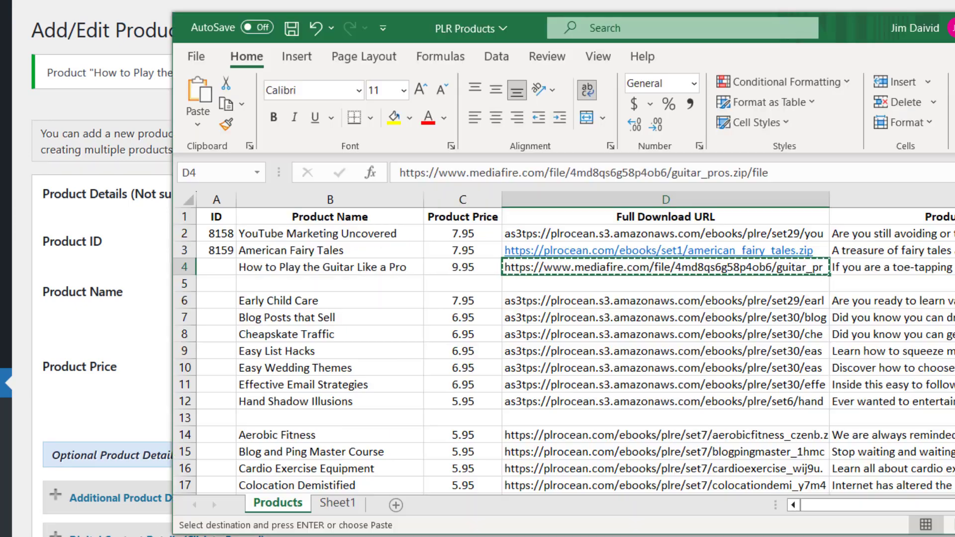
{"action": "left_click", "coordinate": [215, 267]}
{"action": "type", "text": "8"}
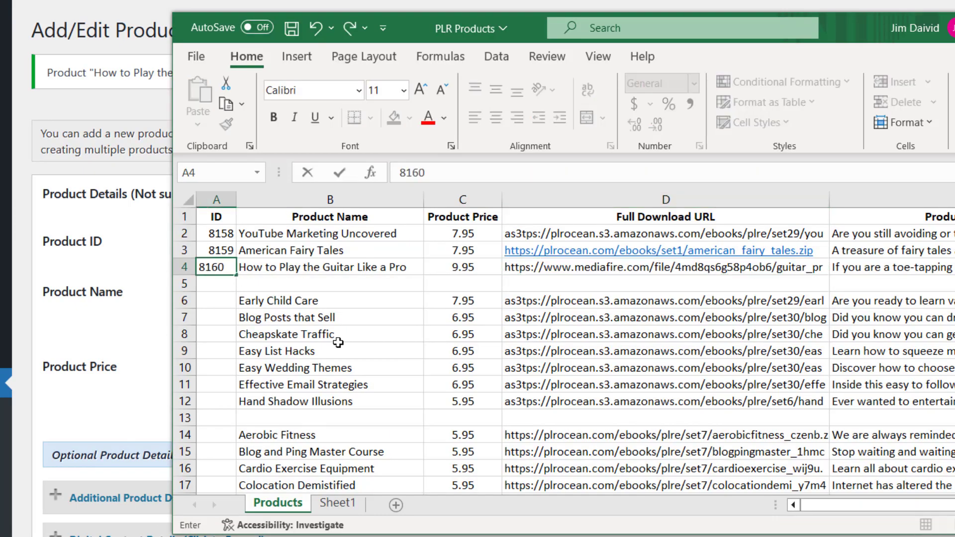
{"action": "type", "text": "160"}
{"action": "left_click", "coordinate": [412, 293]}
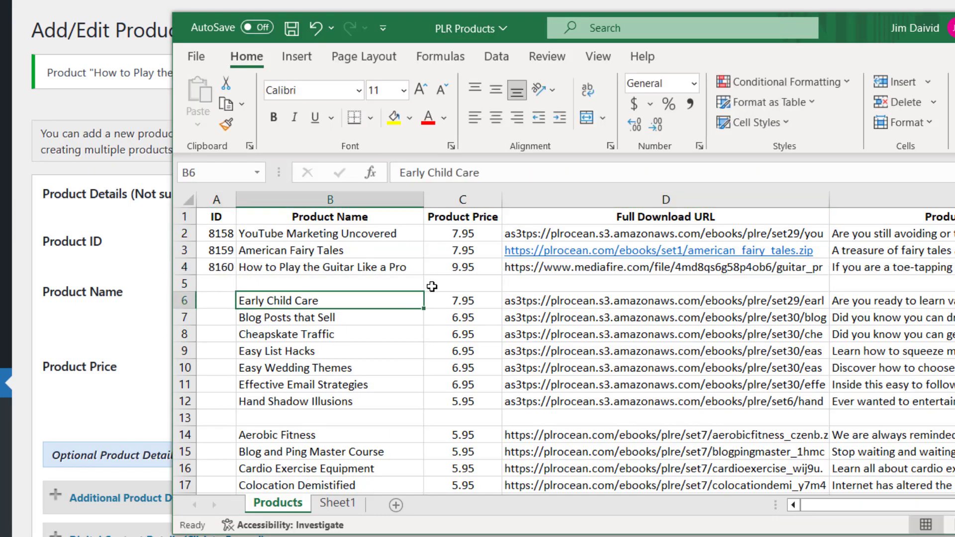
Return to WP eStore in the browser and open the Manage Products list to check the added products.
{"action": "key", "text": "alt+Tab"}
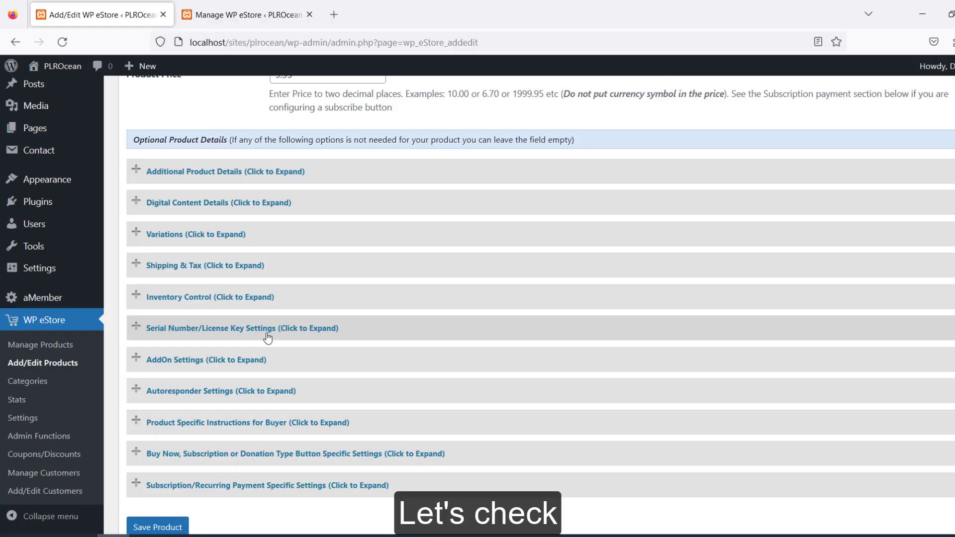
{"action": "scroll", "coordinate": [266, 336], "scroll_direction": "up", "scroll_amount": 2}
{"action": "left_click", "coordinate": [65, 387]}
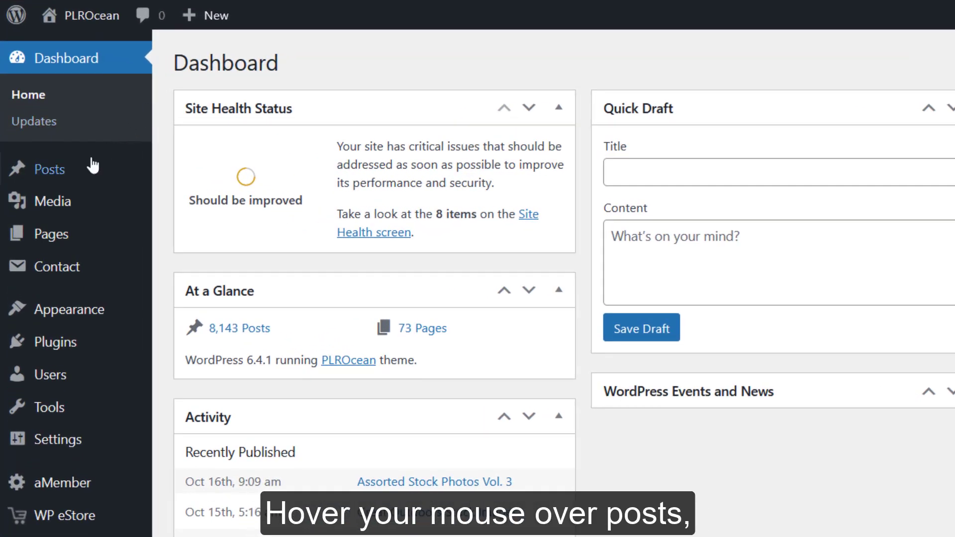
Start a new WordPress post and copy YouTube Marketing Uncovered from cell B2 in Excel as its title.
{"action": "mouse_move", "coordinate": [53, 173]}
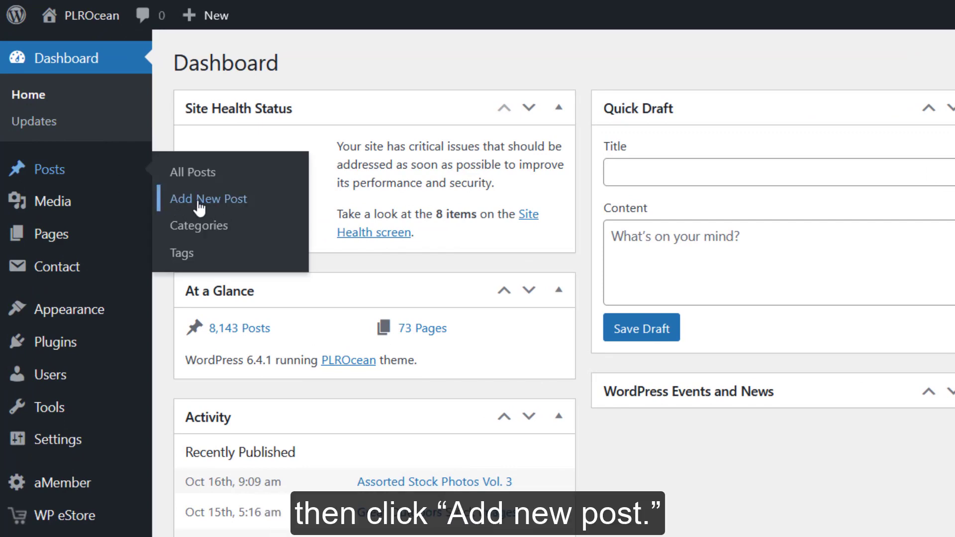
{"action": "left_click", "coordinate": [257, 212]}
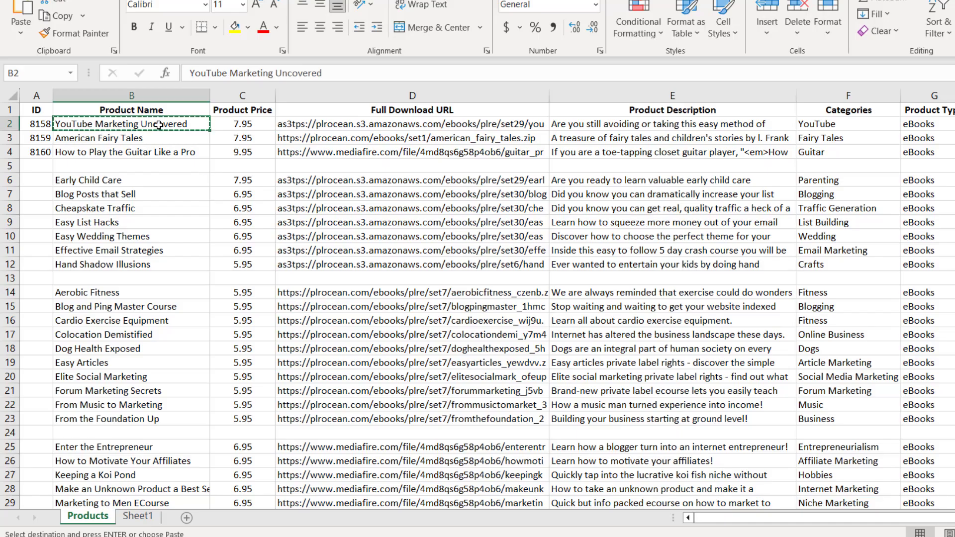
{"action": "right_click", "coordinate": [158, 124]}
{"action": "left_click", "coordinate": [199, 105]}
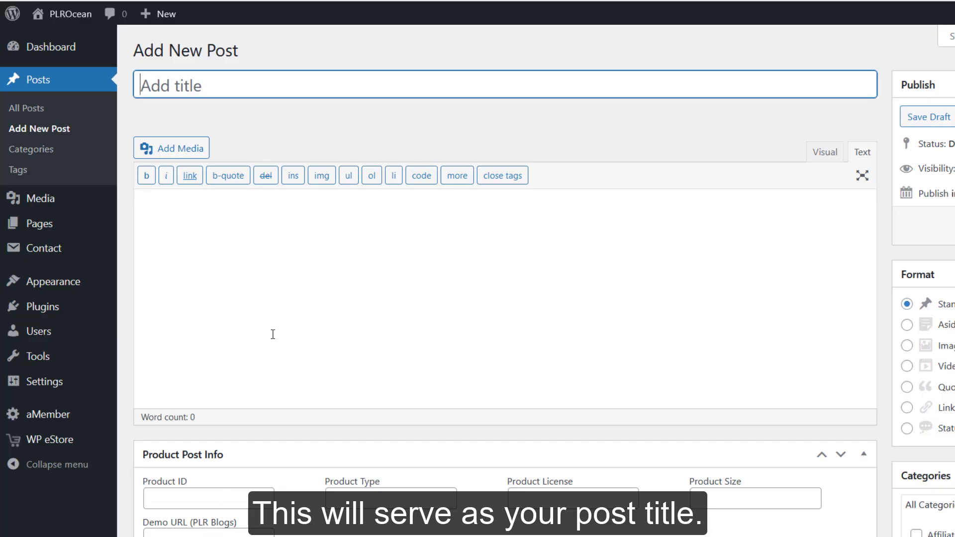
{"action": "right_click", "coordinate": [206, 89]}
{"action": "left_click", "coordinate": [238, 198]}
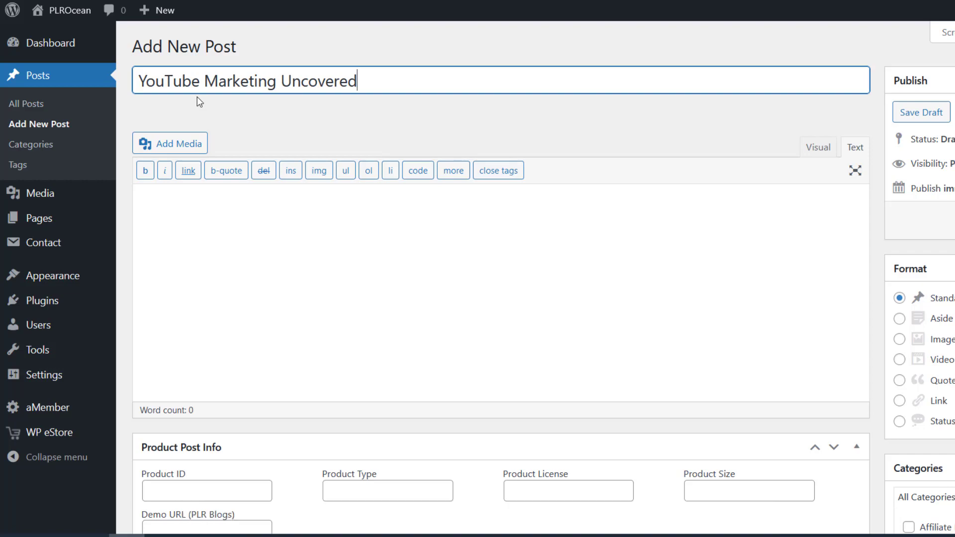
Copy the ID 8158 from cell A2 in Excel into the Product ID of the post's Product Post Info.
{"action": "scroll", "coordinate": [239, 153], "scroll_direction": "down", "scroll_amount": 5}
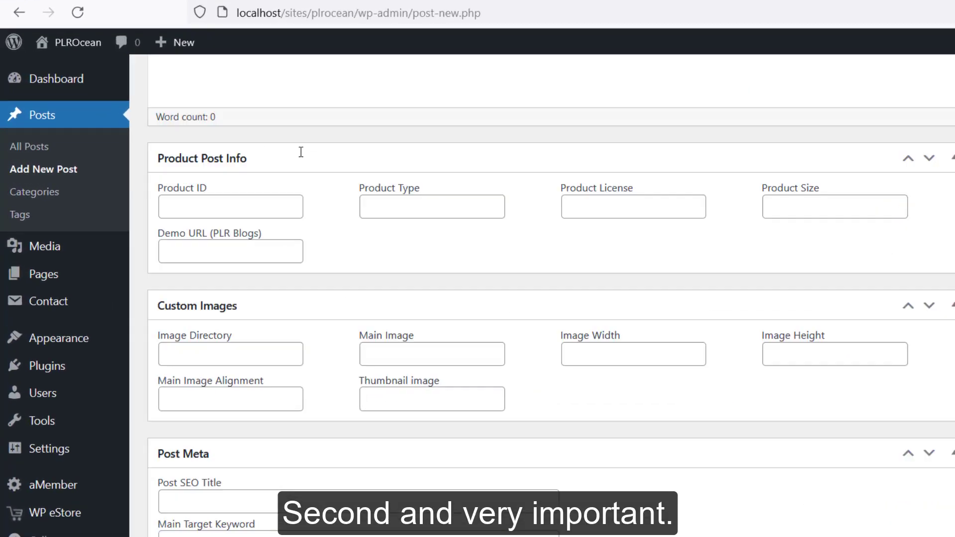
{"action": "scroll", "coordinate": [299, 152], "scroll_direction": "down", "scroll_amount": 1}
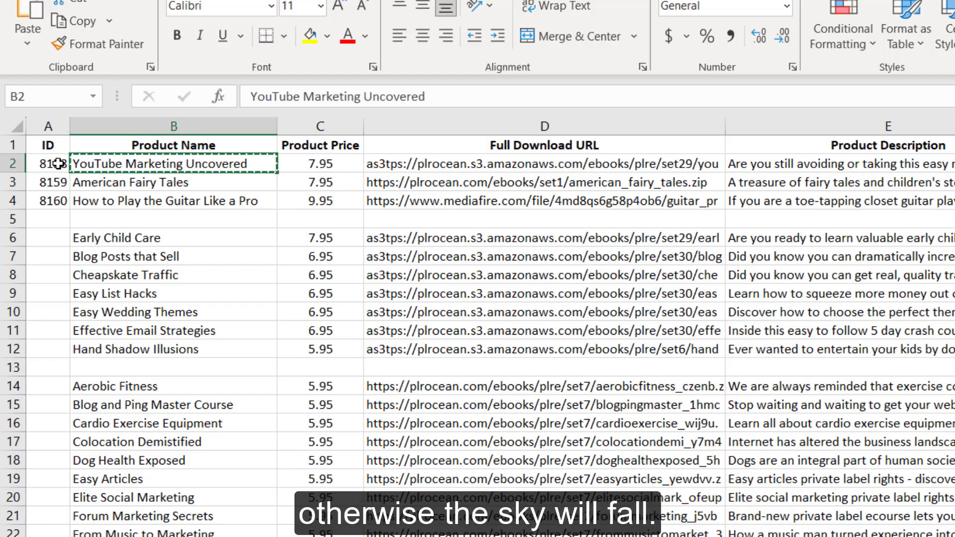
{"action": "left_click", "coordinate": [59, 163]}
{"action": "right_click", "coordinate": [59, 163]}
{"action": "left_click", "coordinate": [106, 168]}
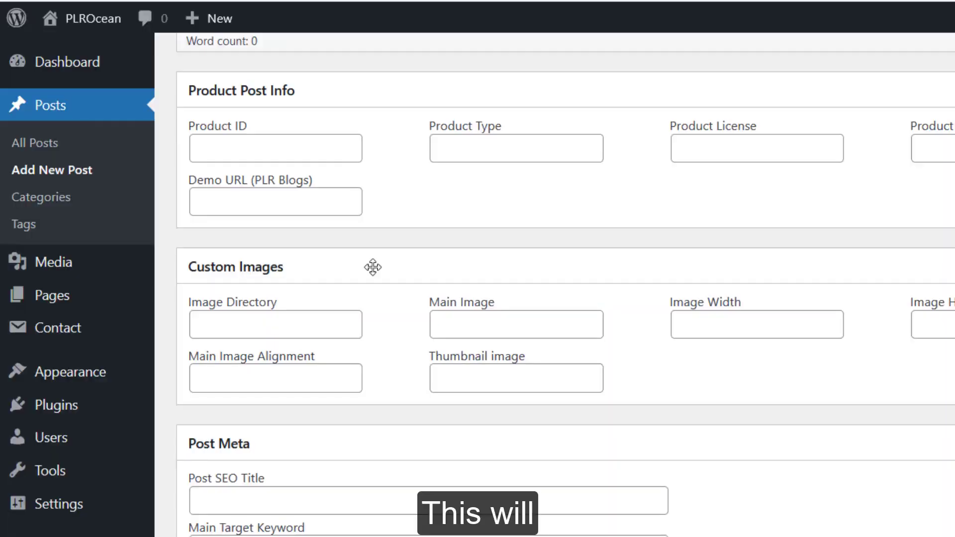
{"action": "right_click", "coordinate": [269, 150]}
{"action": "left_click", "coordinate": [319, 293]}
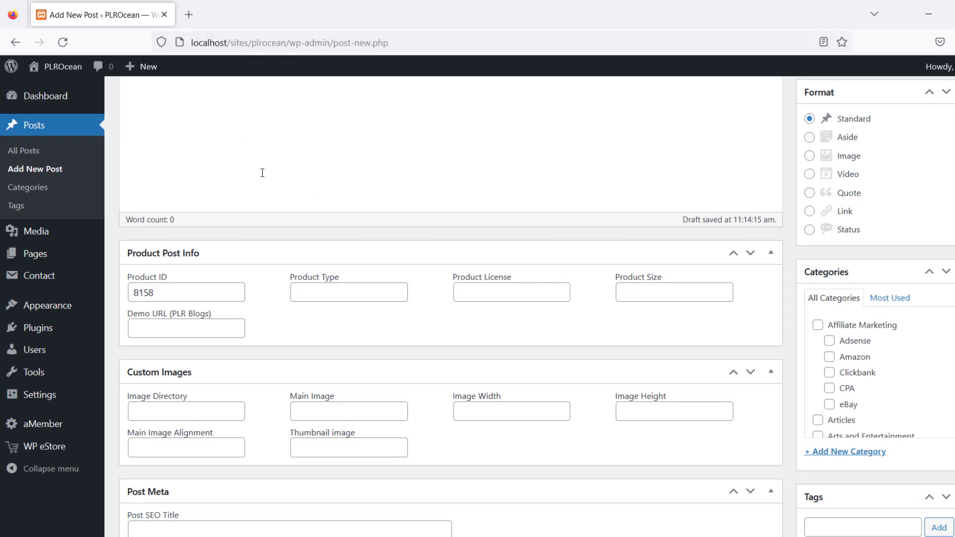
Copy the product description from cell E2 in Excel into the post content and switch the editor to Visual mode.
{"action": "scroll", "coordinate": [388, 172], "scroll_direction": "up", "scroll_amount": 5}
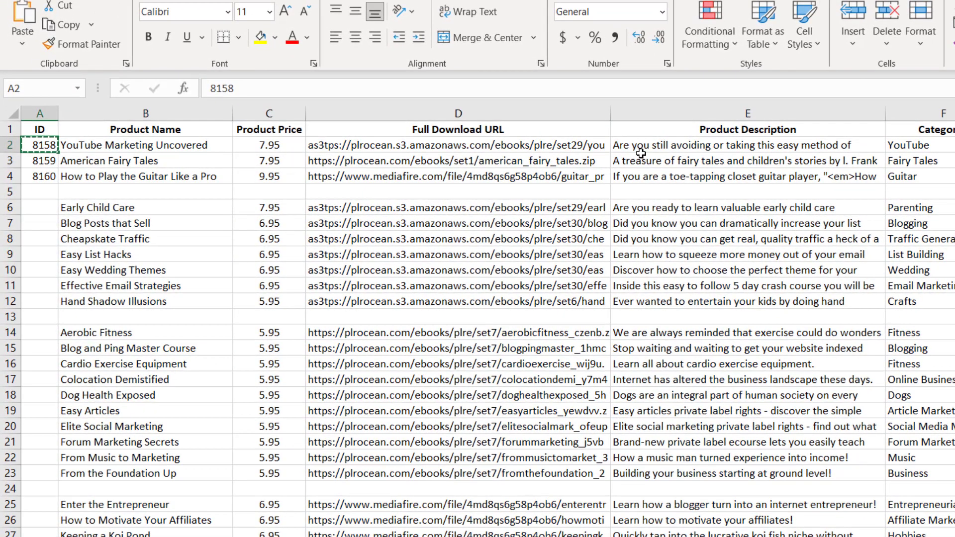
{"action": "left_click", "coordinate": [642, 147]}
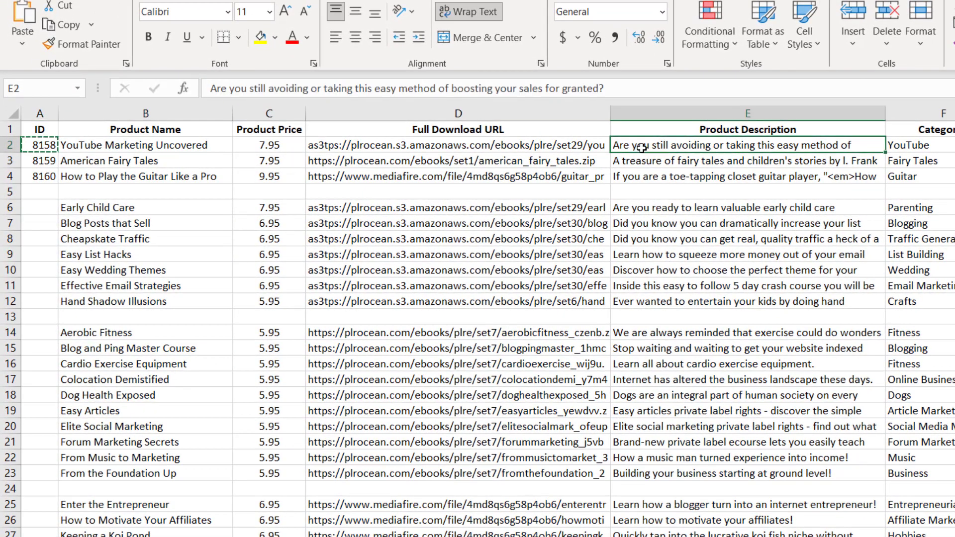
{"action": "right_click", "coordinate": [642, 148]}
{"action": "left_click", "coordinate": [678, 127]}
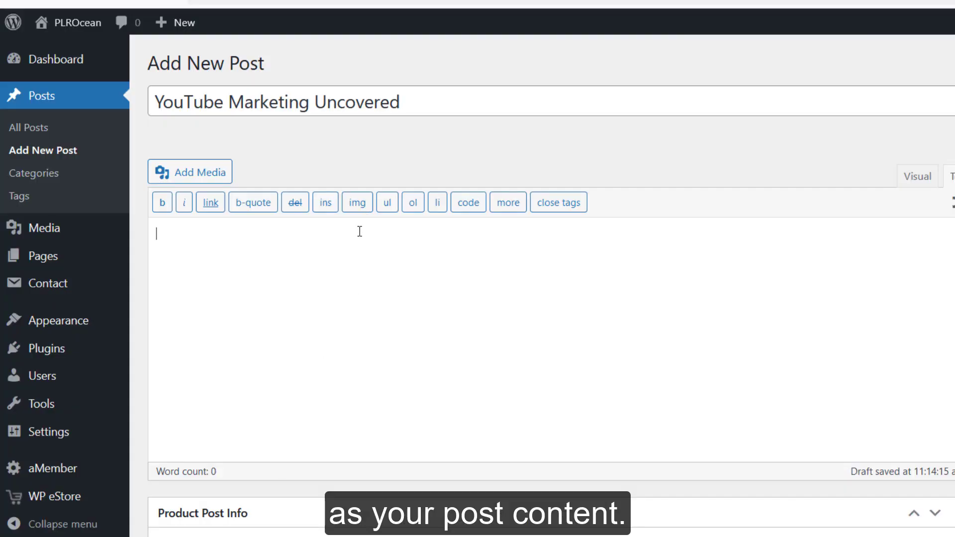
{"action": "right_click", "coordinate": [359, 231]}
{"action": "left_click", "coordinate": [404, 356]}
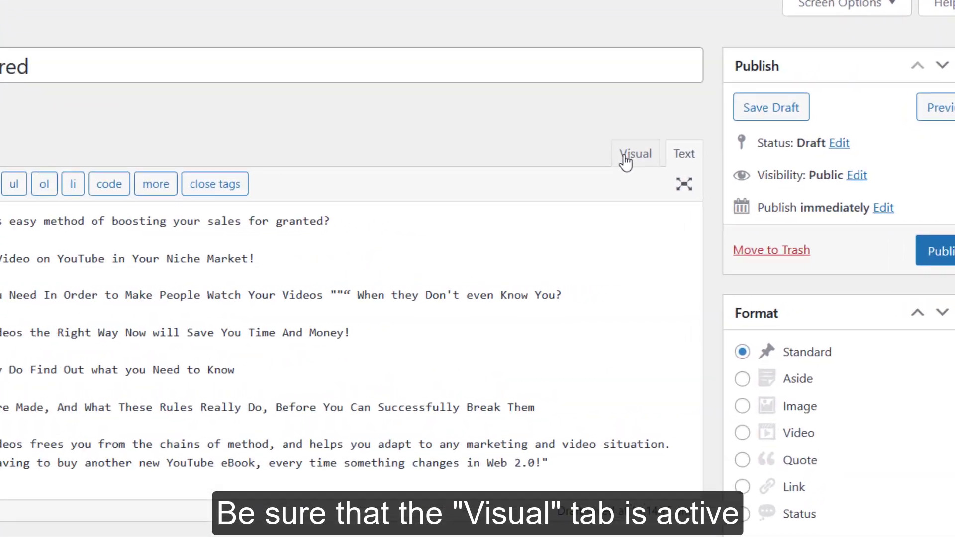
{"action": "left_click", "coordinate": [616, 149]}
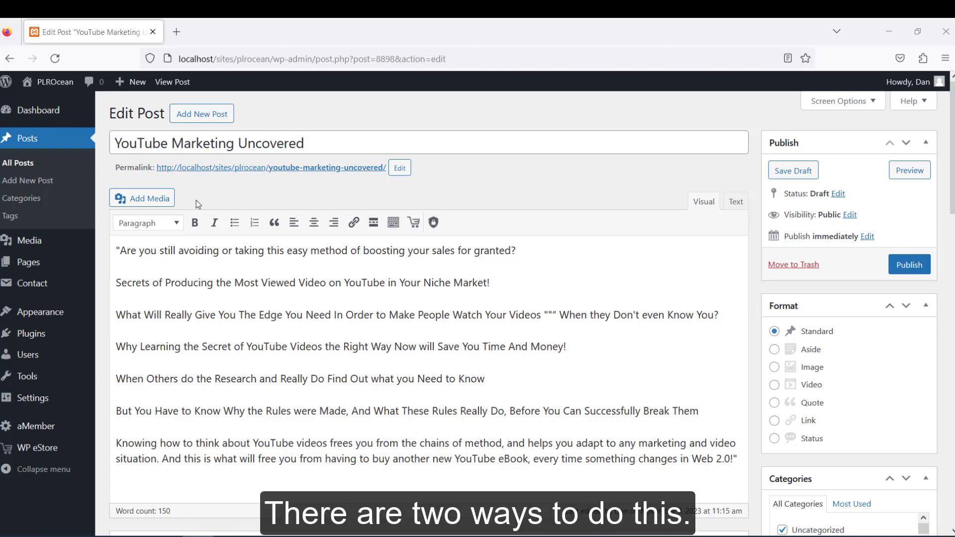
Examine the Add Media dialog and the post's Custom Images fields as two ways to add product images.
{"action": "left_click", "coordinate": [144, 199]}
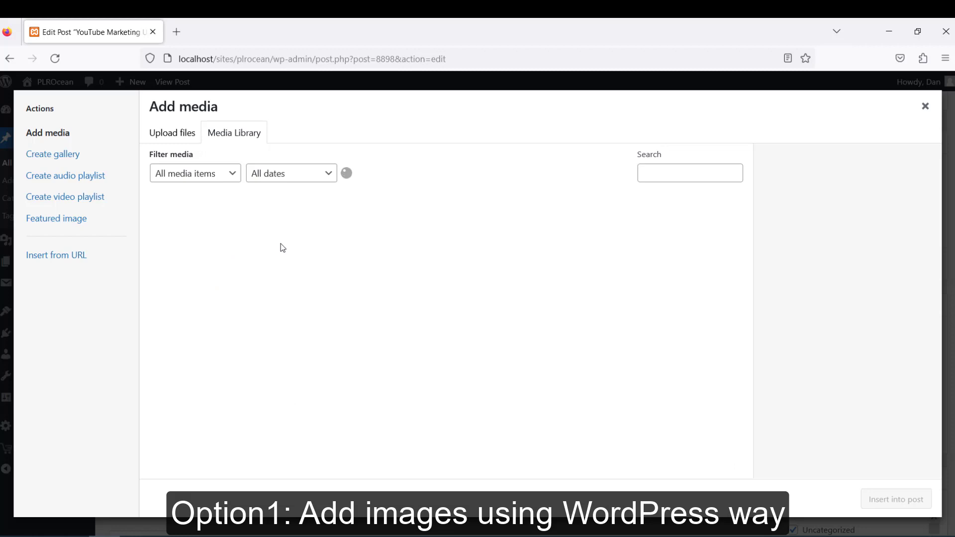
{"action": "left_click", "coordinate": [925, 107]}
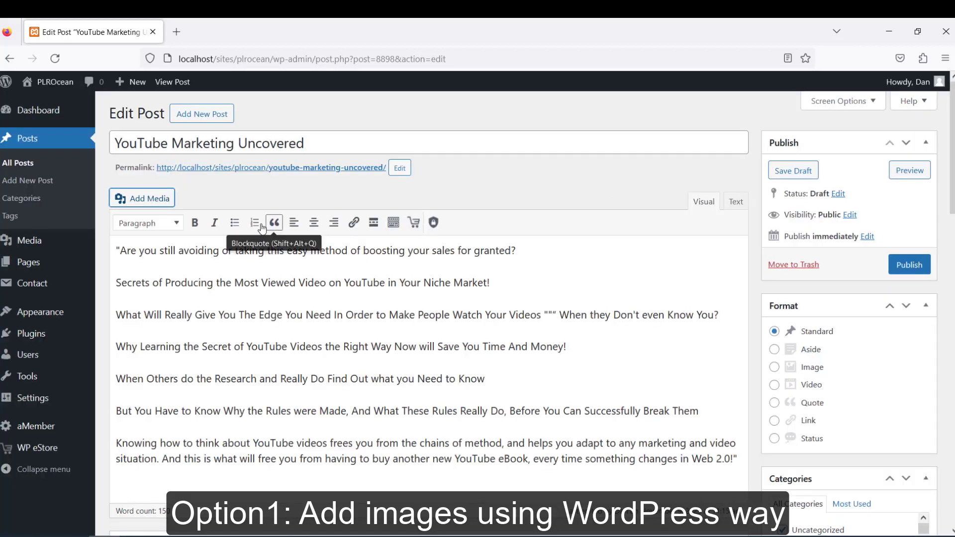
{"action": "scroll", "coordinate": [265, 230], "scroll_direction": "down", "scroll_amount": 10}
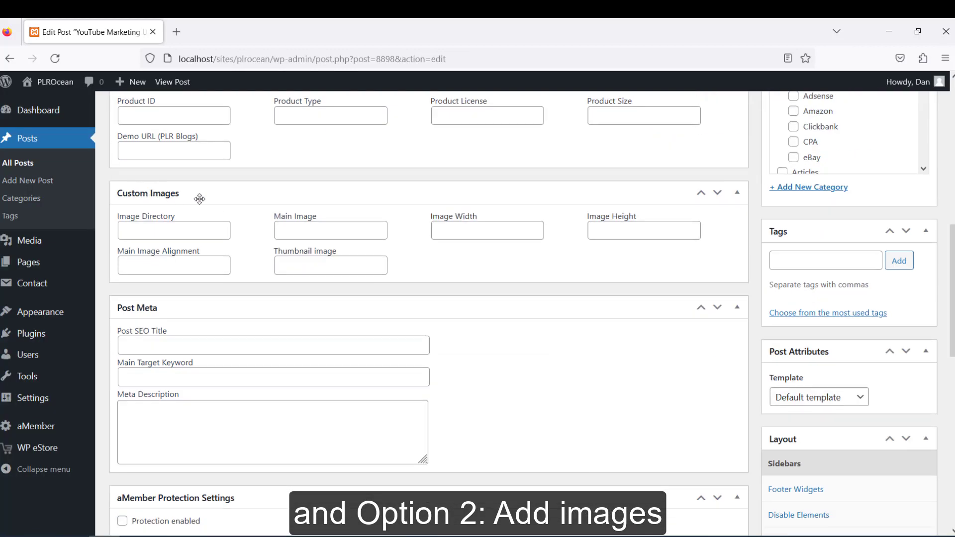
{"action": "scroll", "coordinate": [216, 209], "scroll_direction": "up", "scroll_amount": 10}
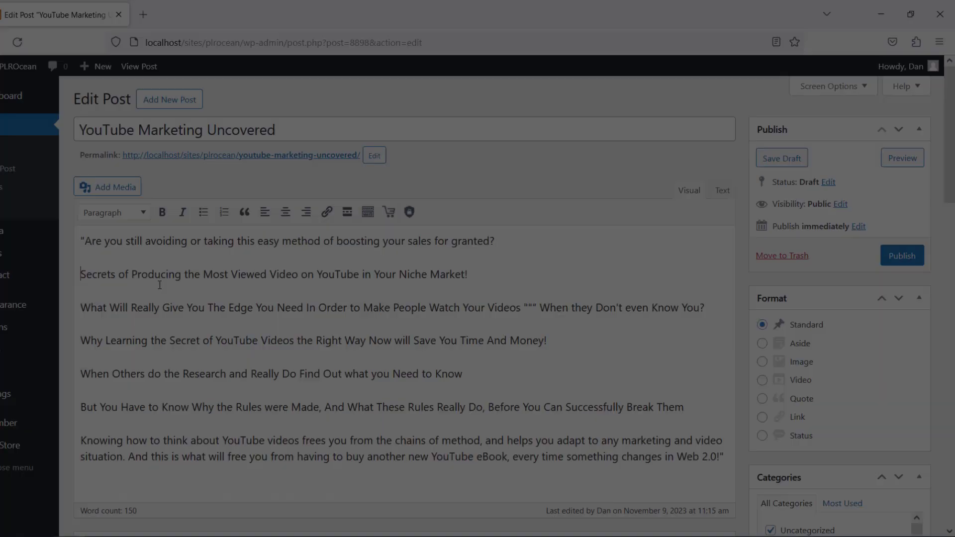
Add an empty line above the "Secrets of Producing" paragraph and open the file chooser for a media upload.
{"action": "key", "text": "Return"}
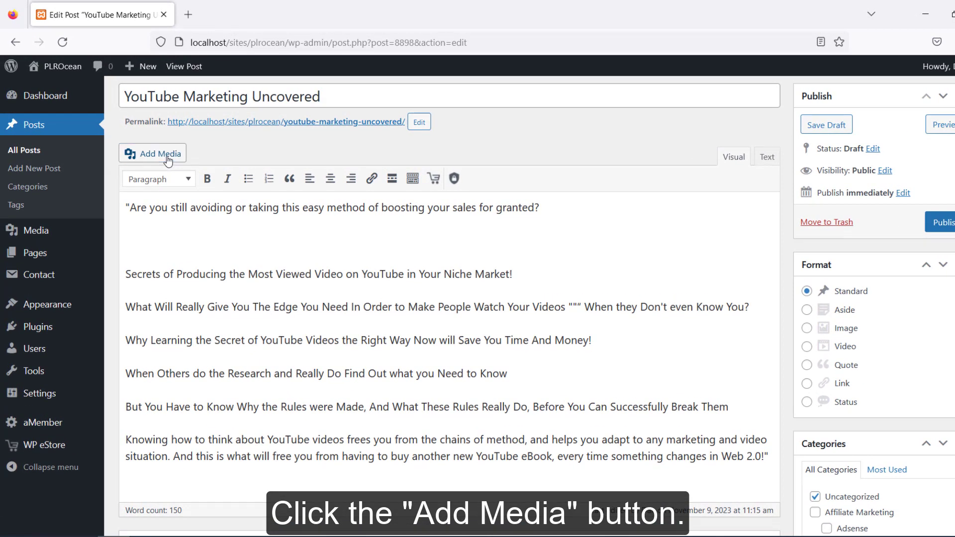
{"action": "left_click", "coordinate": [167, 159]}
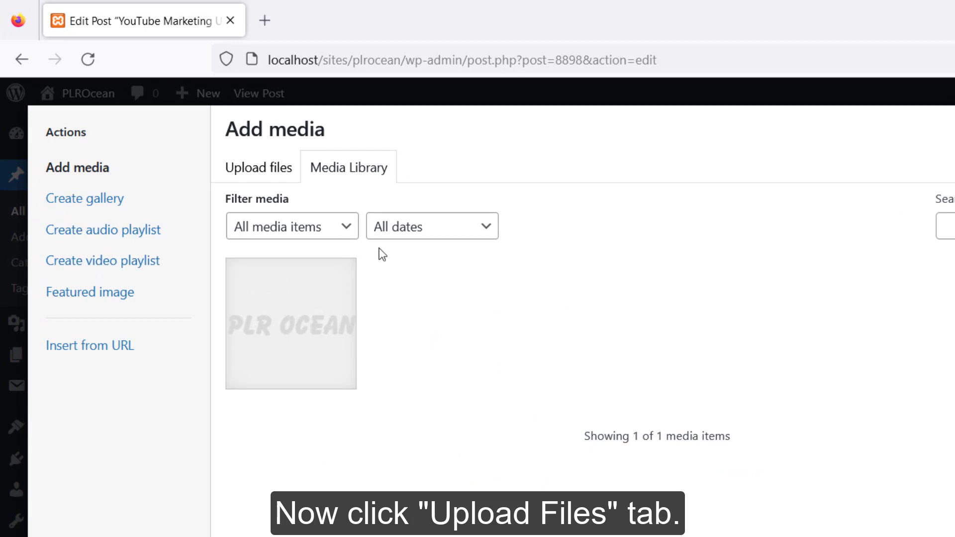
{"action": "left_click", "coordinate": [277, 174]}
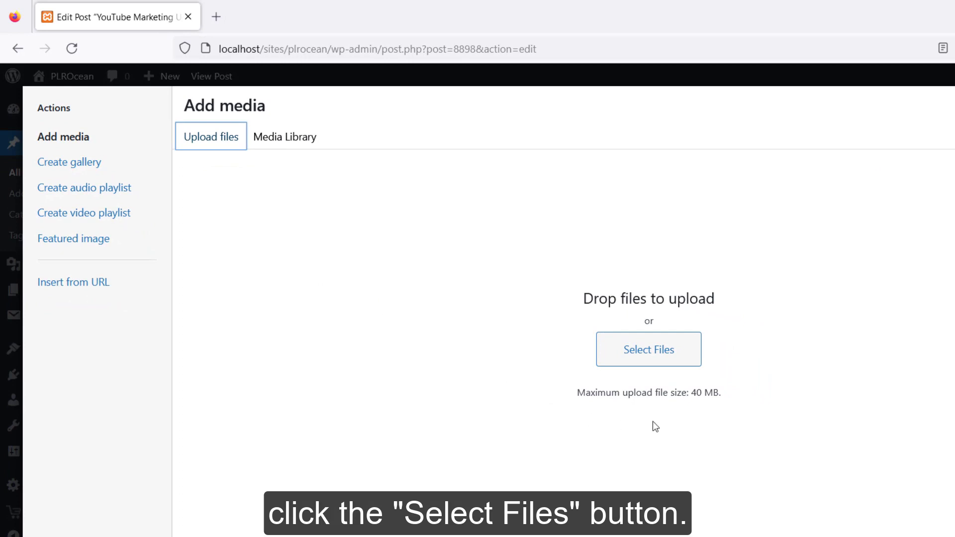
{"action": "left_click", "coordinate": [638, 352]}
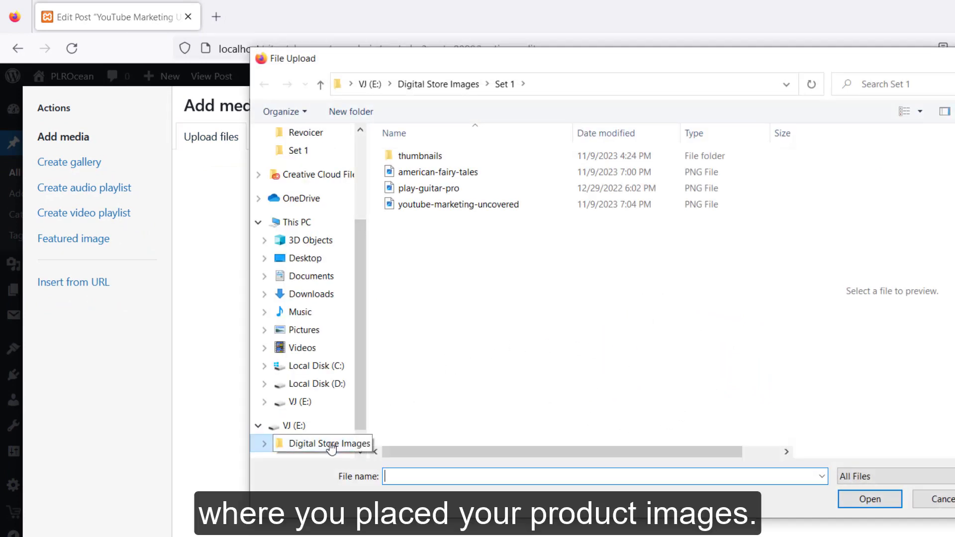
Upload the youtube-marketing-uncovered image from Digital Store Images > Set 1 on drive VJ (E:), showing the files as picture icons.
{"action": "left_click", "coordinate": [291, 426]}
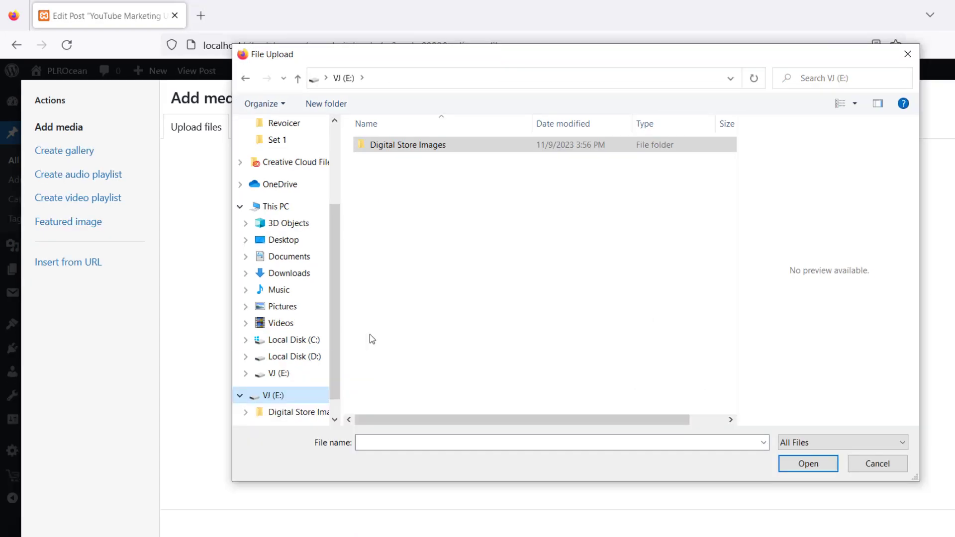
{"action": "double_click", "coordinate": [428, 156]}
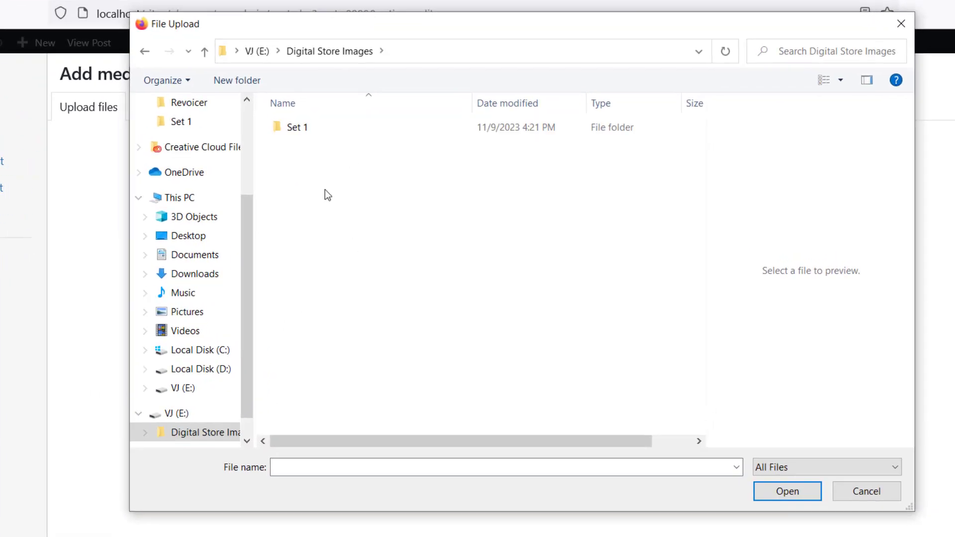
{"action": "double_click", "coordinate": [299, 130]}
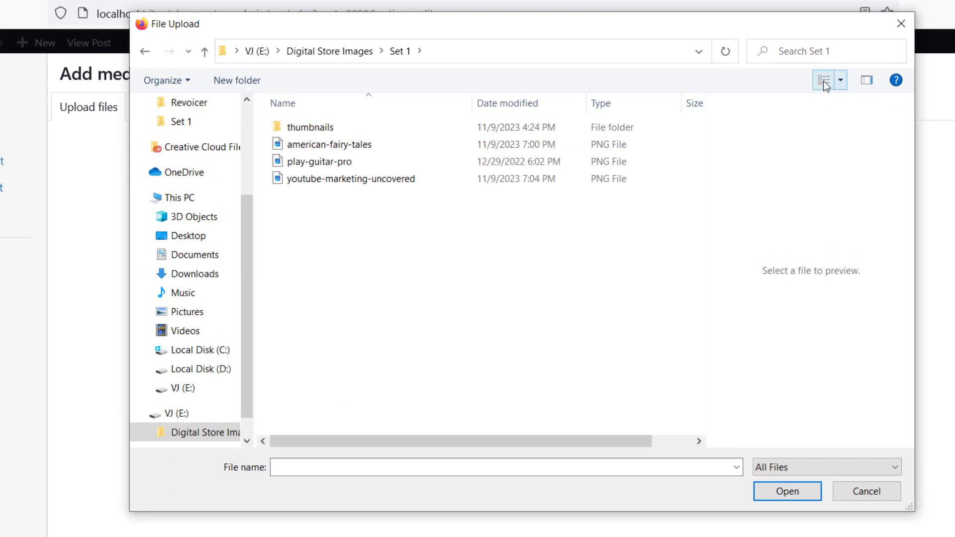
{"action": "left_click", "coordinate": [840, 81]}
{"action": "left_click", "coordinate": [895, 15]}
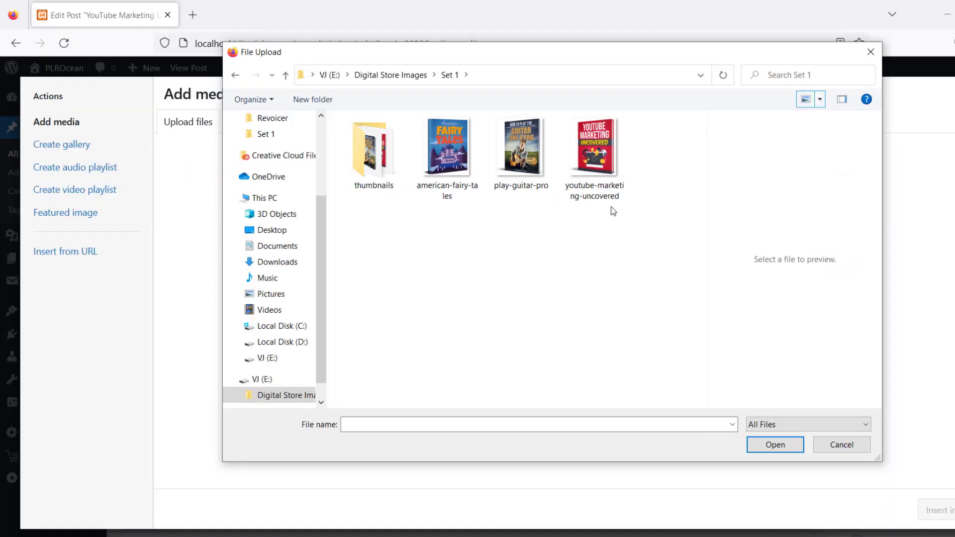
{"action": "left_click", "coordinate": [605, 169]}
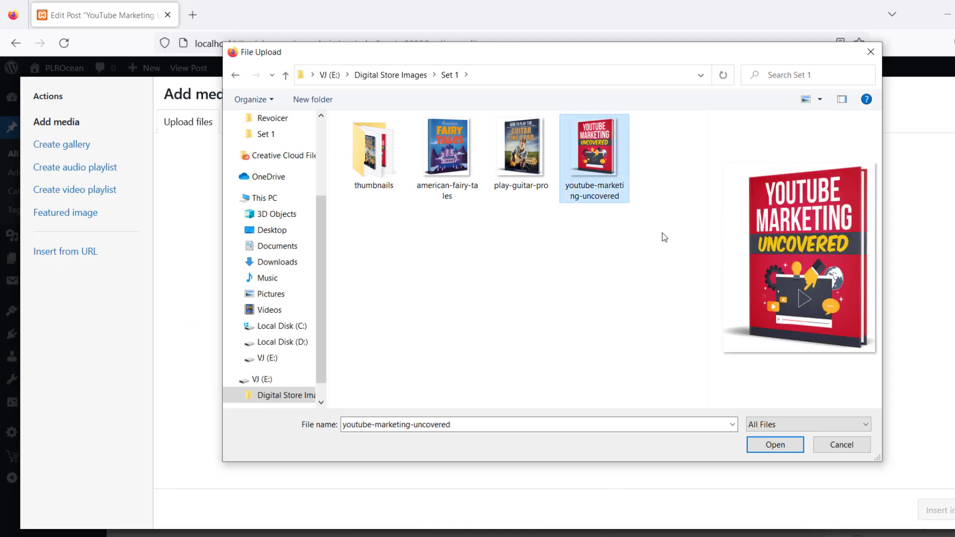
{"action": "left_click", "coordinate": [774, 446]}
Insert the uploaded YouTube Marketing Uncovered image into the post with Center alignment and Full Size – 650 × 813.
{"action": "scroll", "coordinate": [825, 405], "scroll_direction": "down", "scroll_amount": 5}
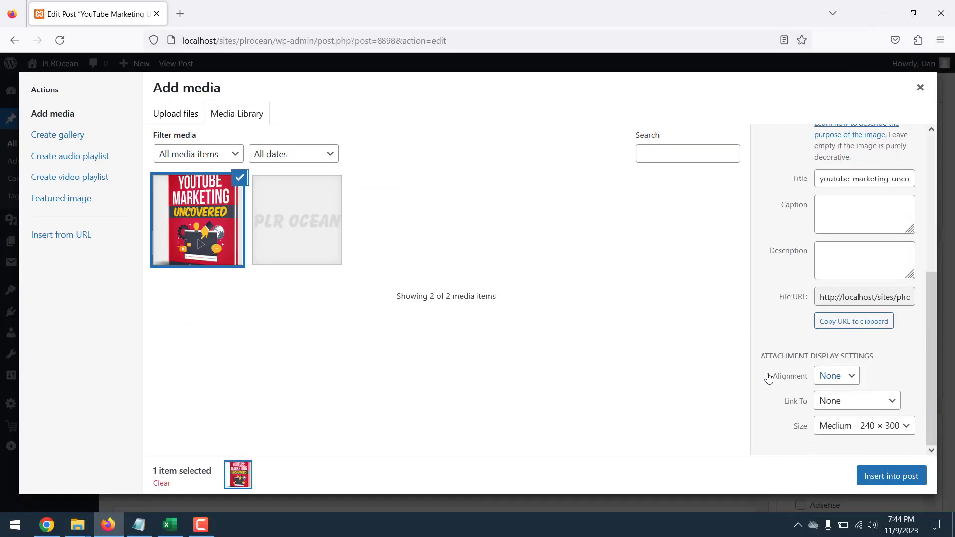
{"action": "left_click", "coordinate": [854, 384]}
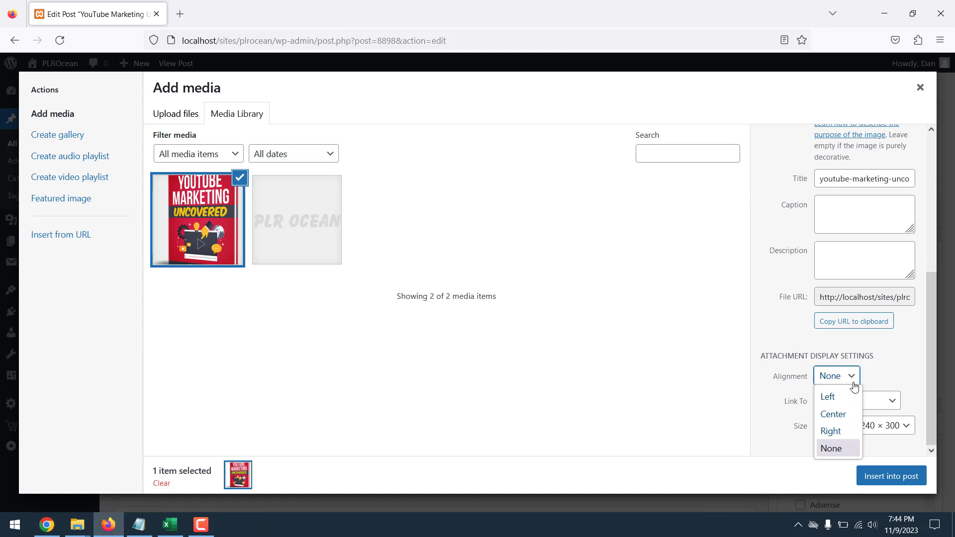
{"action": "left_click", "coordinate": [848, 414]}
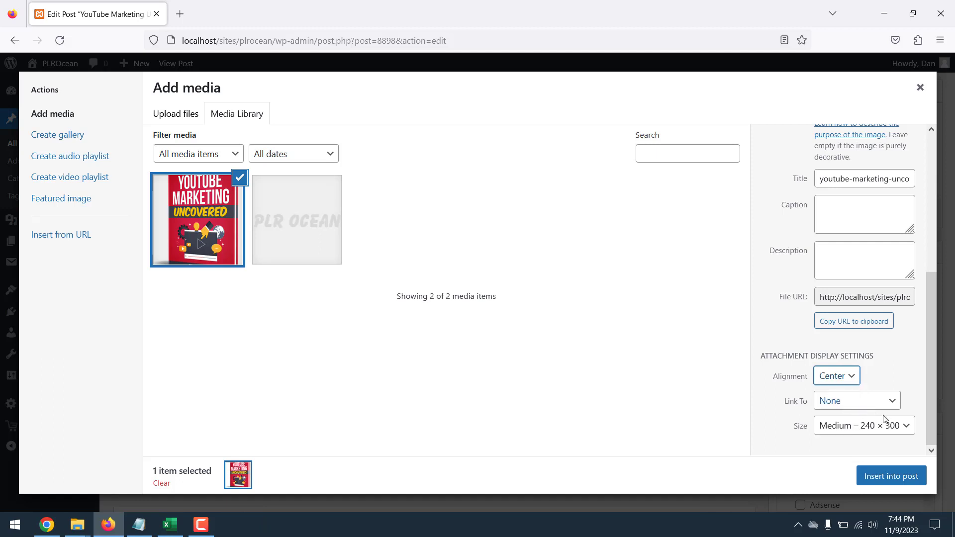
{"action": "left_click", "coordinate": [907, 427]}
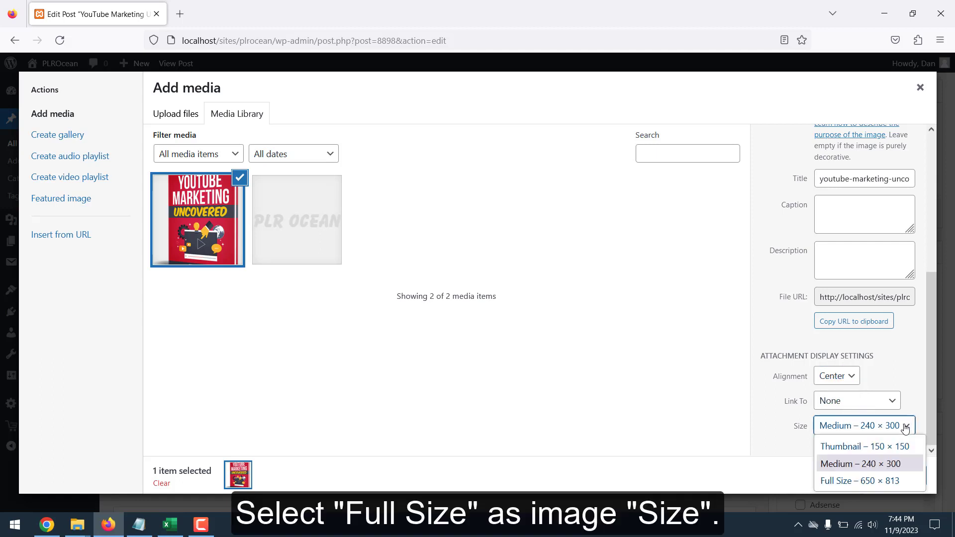
{"action": "left_click", "coordinate": [868, 482]}
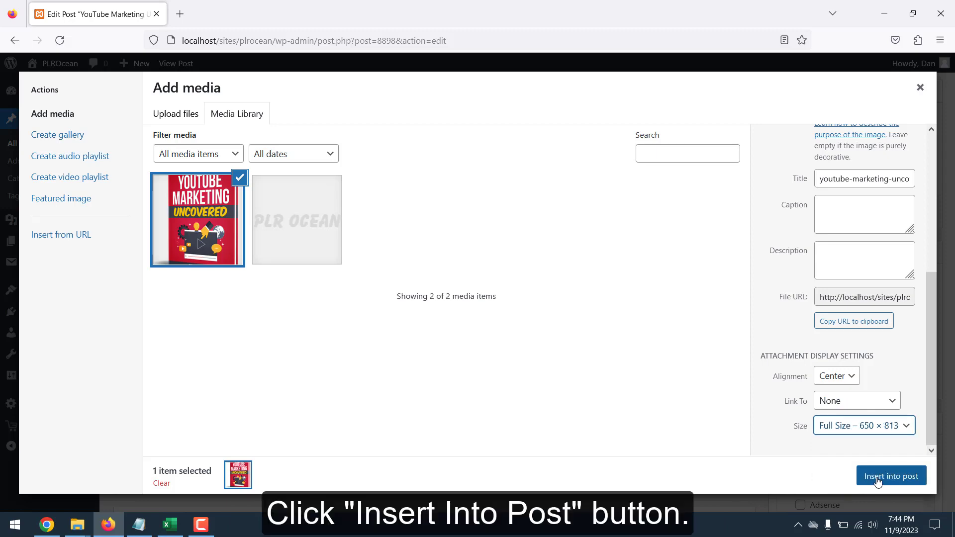
{"action": "left_click", "coordinate": [877, 482]}
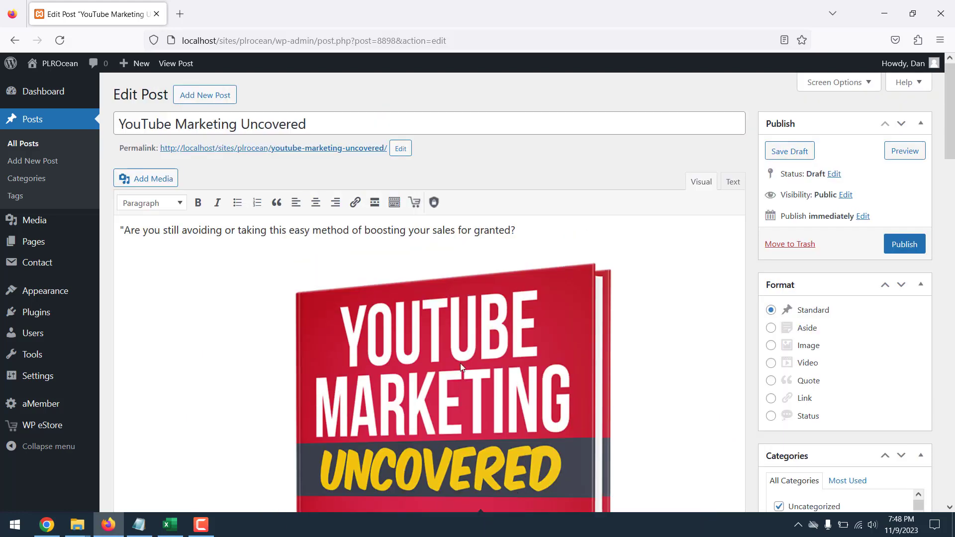
Start setting the post's featured image and open the file chooser for uploading a new file.
{"action": "scroll", "coordinate": [229, 337], "scroll_direction": "down", "scroll_amount": 5}
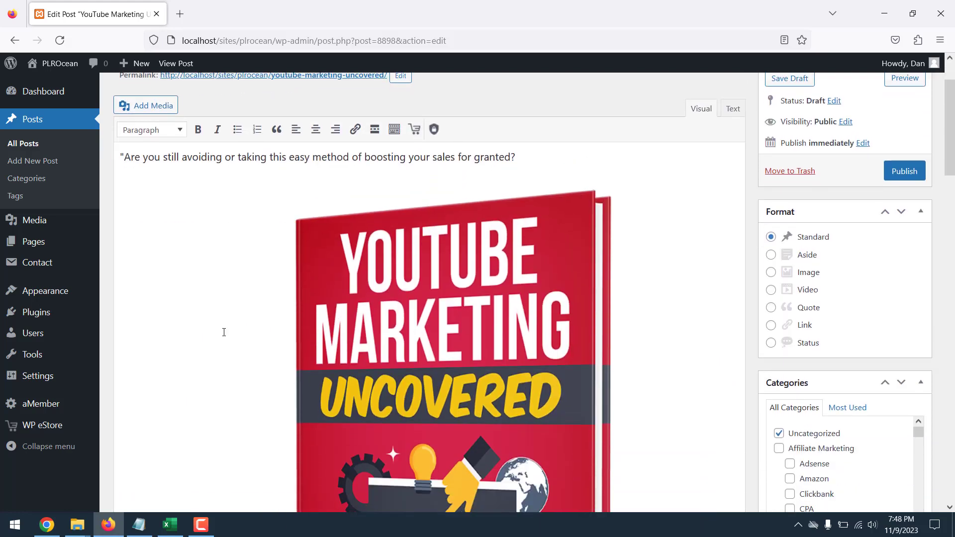
{"action": "scroll", "coordinate": [222, 332], "scroll_direction": "down", "scroll_amount": 3}
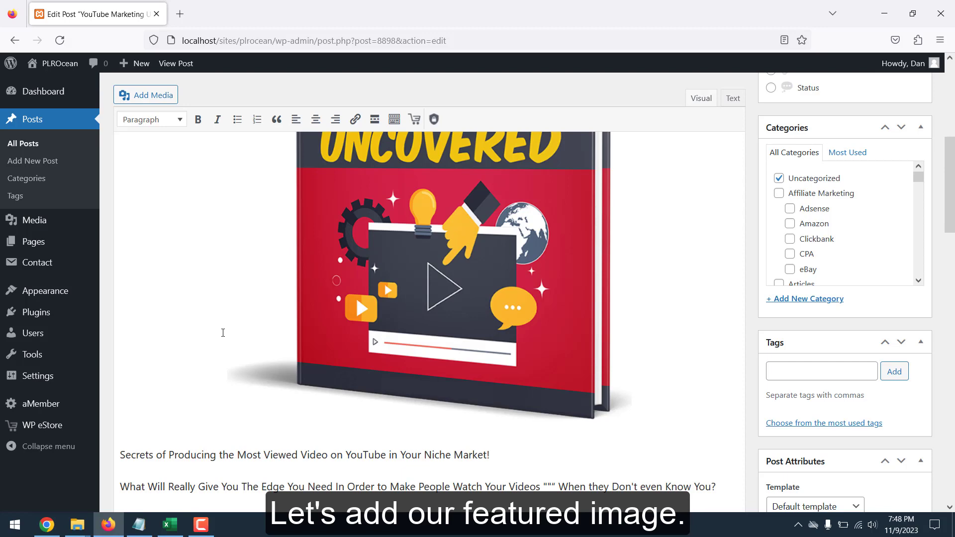
{"action": "scroll", "coordinate": [222, 332], "scroll_direction": "down", "scroll_amount": 1}
{"action": "scroll", "coordinate": [222, 332], "scroll_direction": "down", "scroll_amount": 1}
{"action": "scroll", "coordinate": [222, 332], "scroll_direction": "down", "scroll_amount": 2}
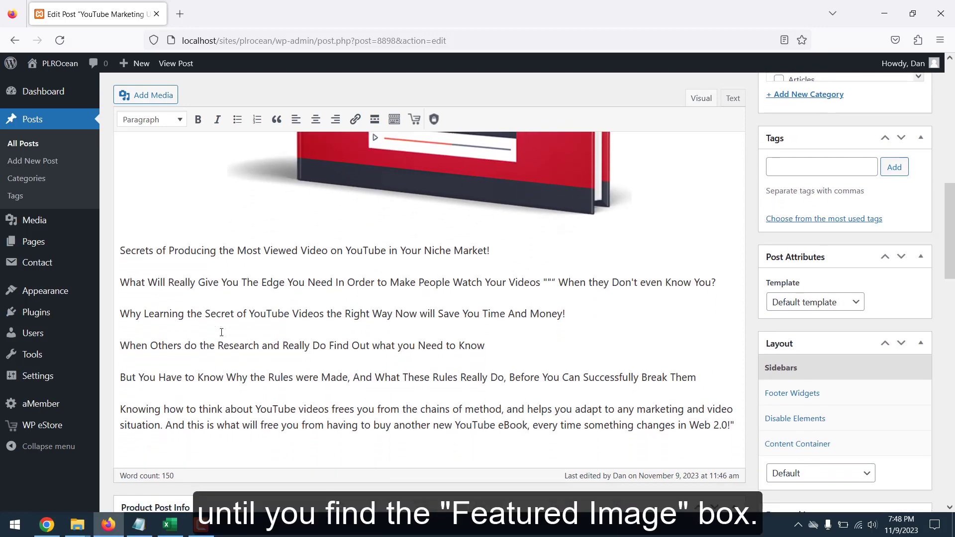
{"action": "scroll", "coordinate": [222, 332], "scroll_direction": "down", "scroll_amount": 2}
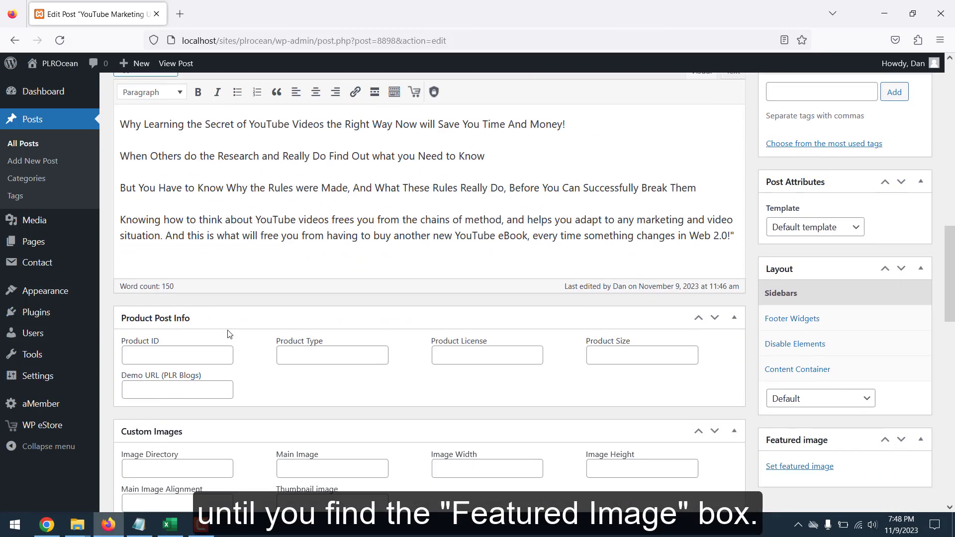
{"action": "scroll", "coordinate": [228, 331], "scroll_direction": "down", "scroll_amount": 4}
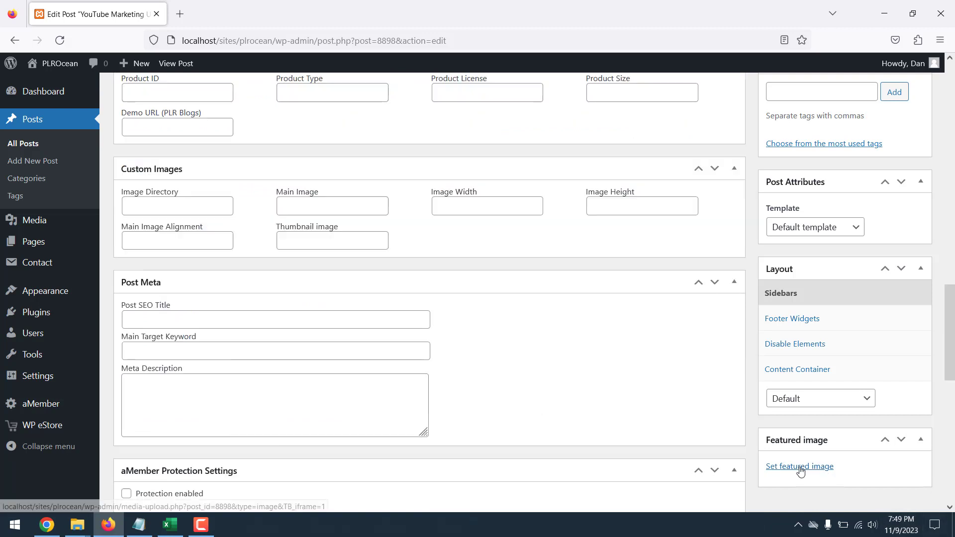
{"action": "left_click", "coordinate": [801, 468]}
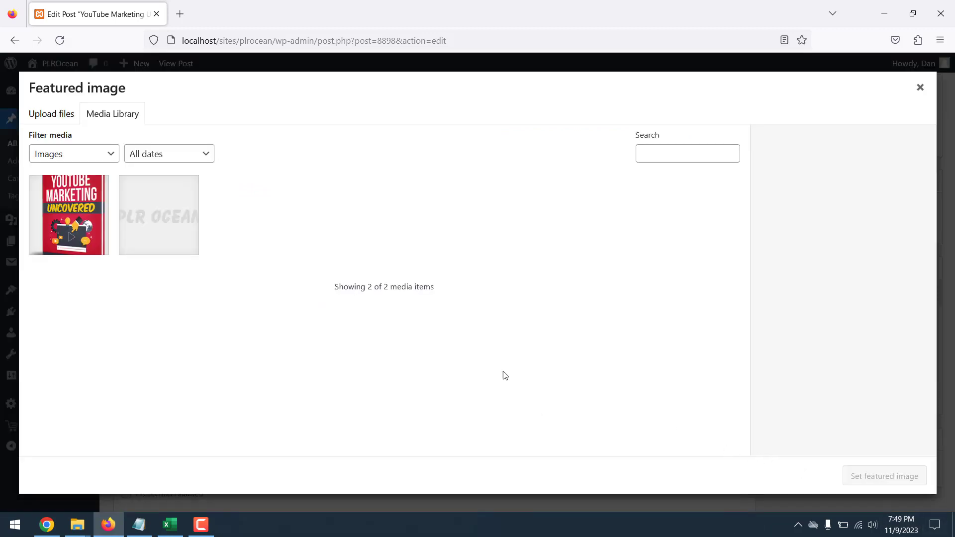
{"action": "left_click", "coordinate": [68, 120]}
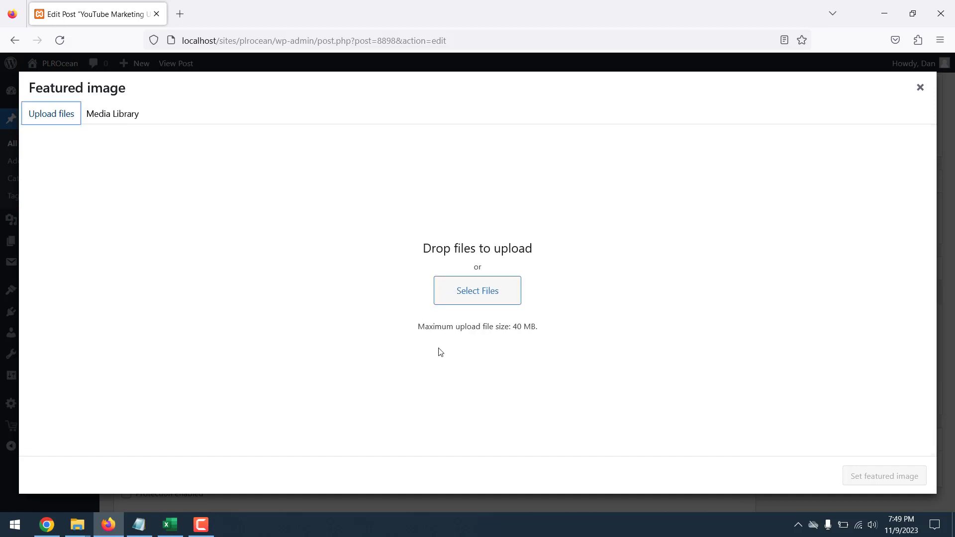
{"action": "left_click", "coordinate": [492, 297]}
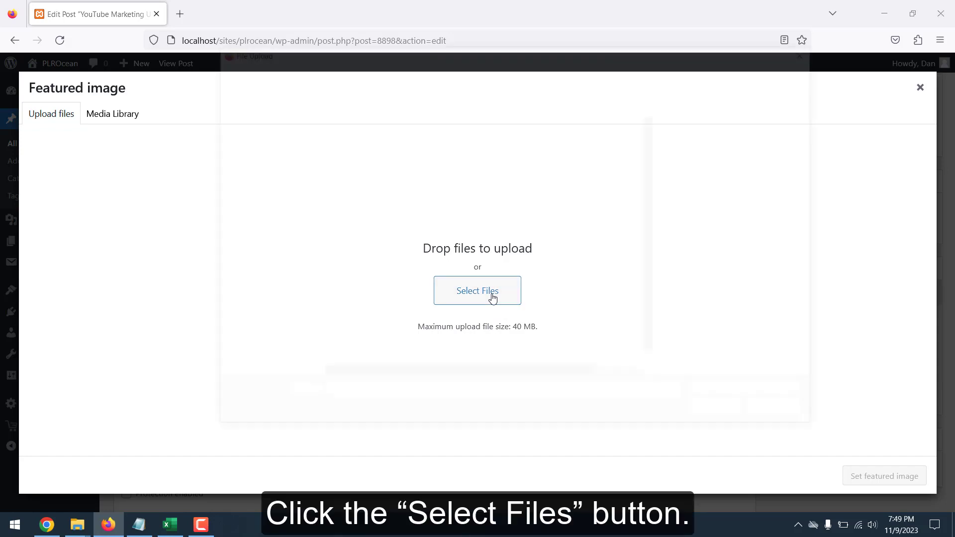
Upload youtube-marketing from Digital Store Images > Set 1 > thumbnails on drive VJ (E:), viewed as large icons, and set it as featured image.
{"action": "left_click", "coordinate": [249, 364]}
{"action": "double_click", "coordinate": [386, 129]}
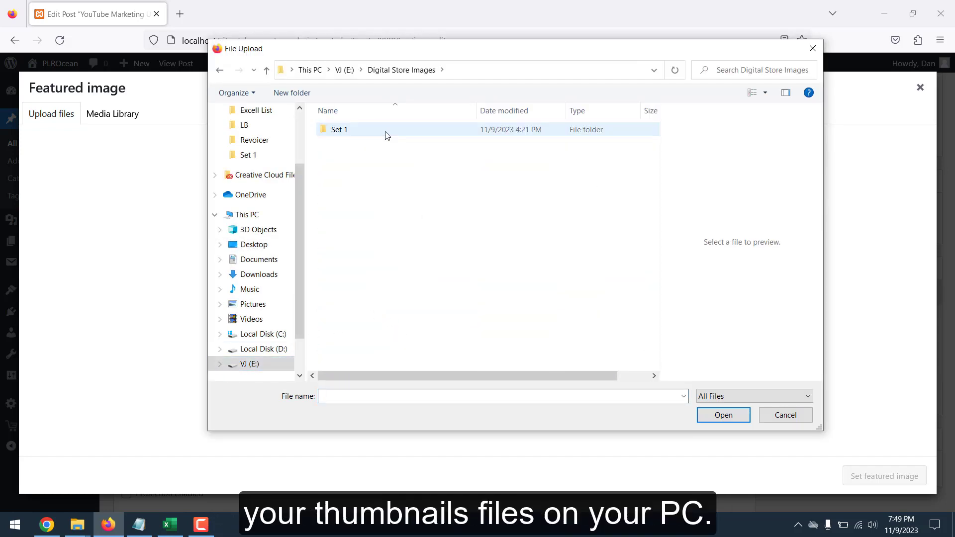
{"action": "double_click", "coordinate": [386, 131]}
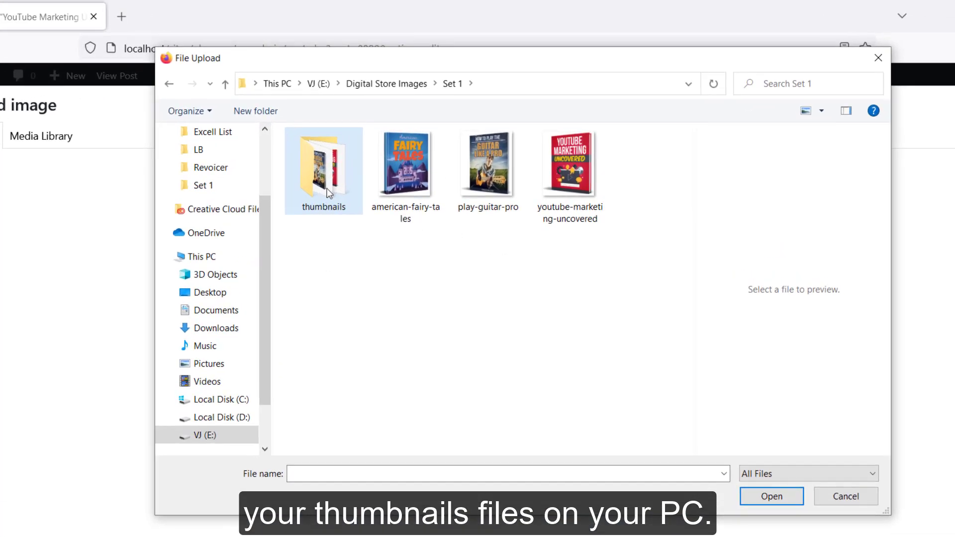
{"action": "double_click", "coordinate": [358, 149]}
{"action": "left_click", "coordinate": [821, 112]}
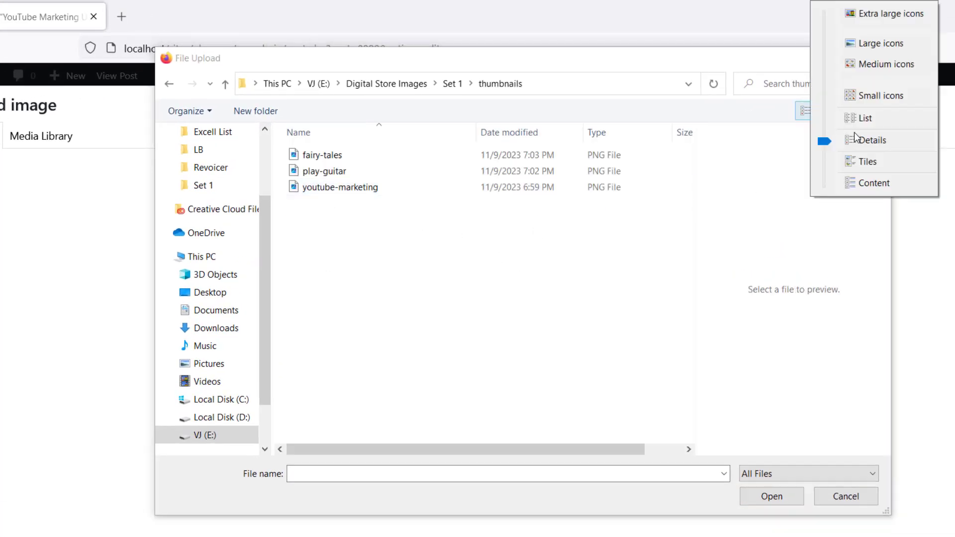
{"action": "left_click", "coordinate": [866, 40]}
{"action": "left_click", "coordinate": [496, 171]}
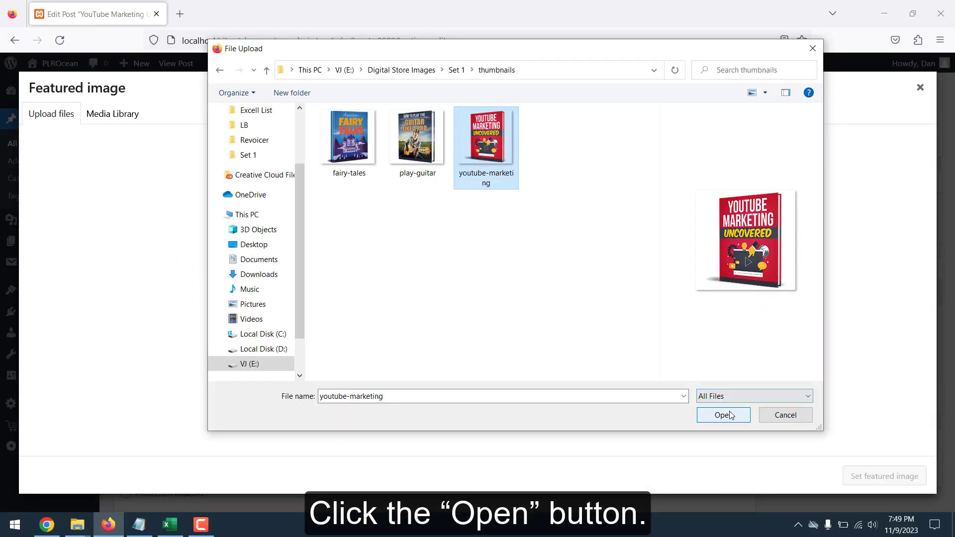
{"action": "left_click", "coordinate": [771, 497]}
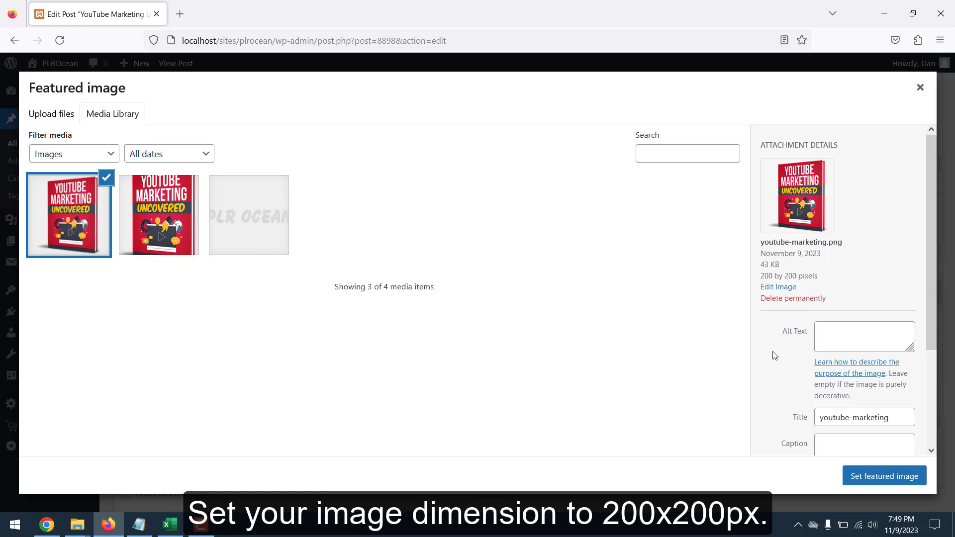
{"action": "scroll", "coordinate": [774, 355], "scroll_direction": "down", "scroll_amount": 5}
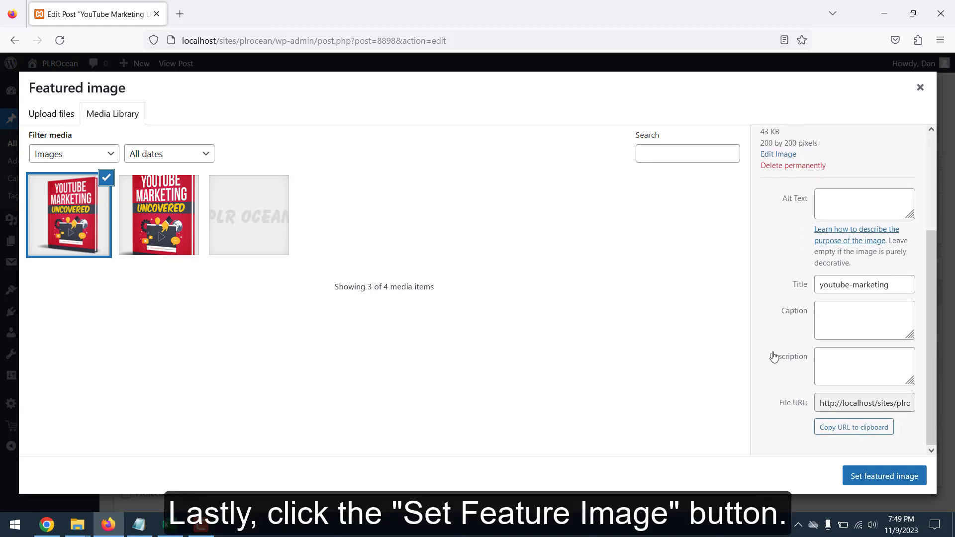
{"action": "left_click", "coordinate": [884, 477]}
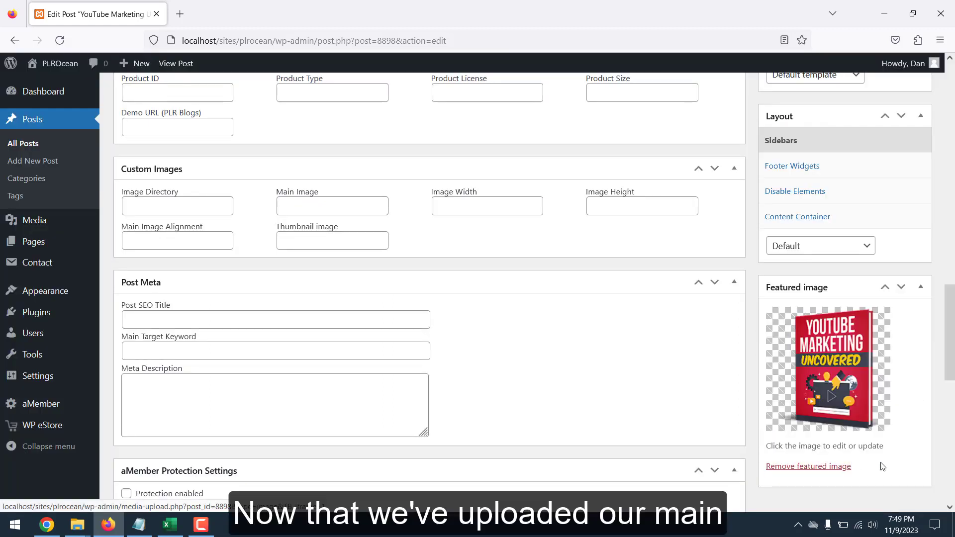
Remove the Uncategorized category from the post.
{"action": "scroll", "coordinate": [882, 466], "scroll_direction": "down", "scroll_amount": 2}
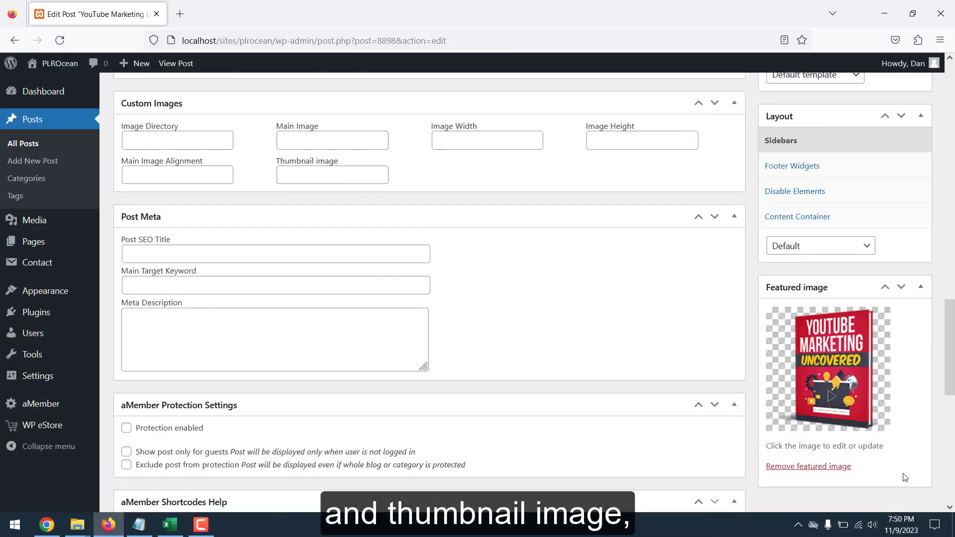
{"action": "scroll", "coordinate": [900, 473], "scroll_direction": "up", "scroll_amount": 5}
{"action": "scroll", "coordinate": [904, 476], "scroll_direction": "up", "scroll_amount": 10}
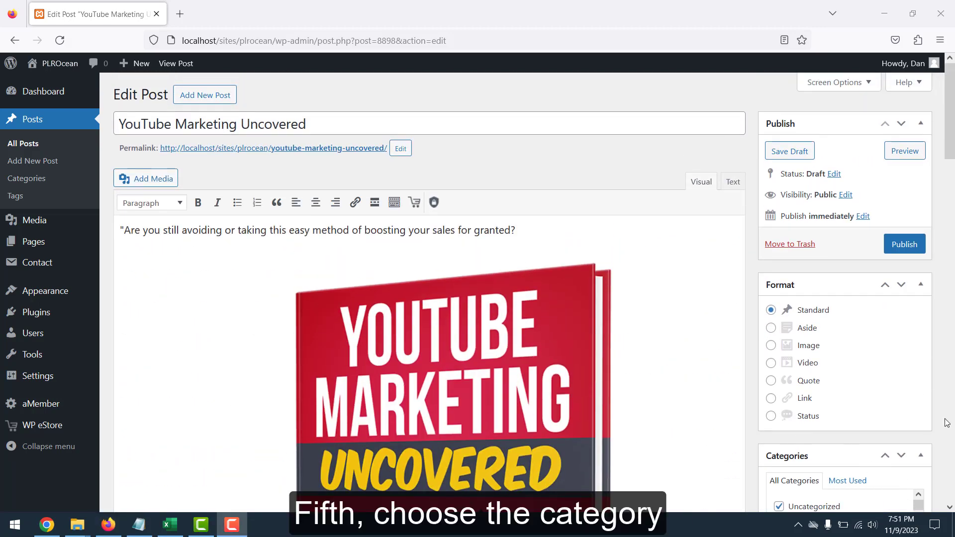
{"action": "scroll", "coordinate": [946, 423], "scroll_direction": "down", "scroll_amount": 5}
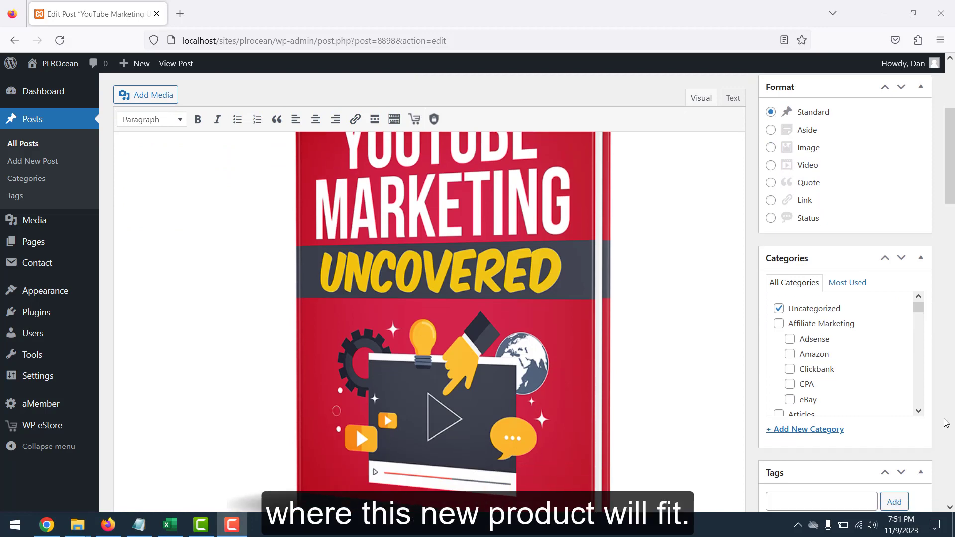
{"action": "scroll", "coordinate": [945, 423], "scroll_direction": "down", "scroll_amount": 1}
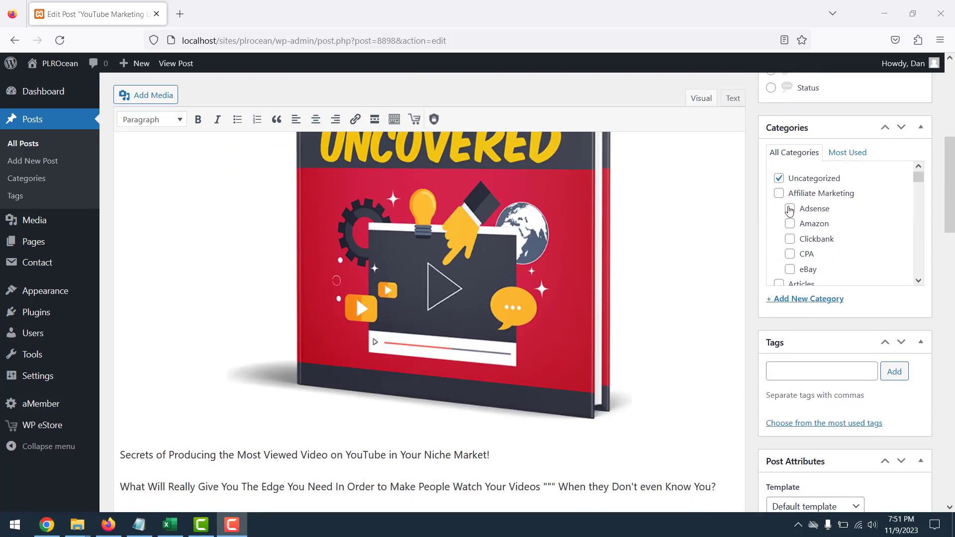
{"action": "left_click", "coordinate": [778, 181]}
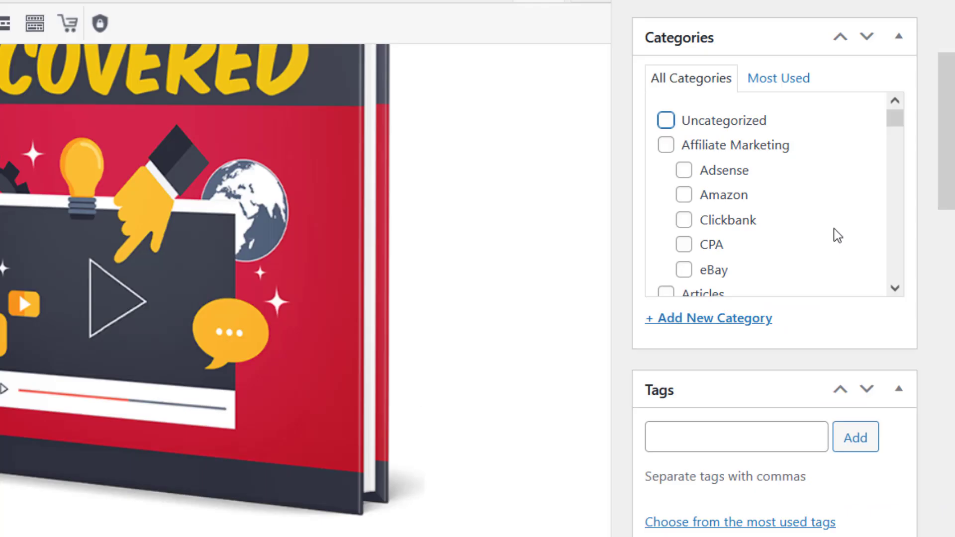
Look through the full category list for one that fits the YouTube marketing product.
{"action": "scroll", "coordinate": [880, 249], "scroll_direction": "down", "scroll_amount": 15}
{"action": "scroll", "coordinate": [832, 239], "scroll_direction": "down", "scroll_amount": 15}
{"action": "scroll", "coordinate": [804, 193], "scroll_direction": "down", "scroll_amount": 2}
{"action": "scroll", "coordinate": [804, 193], "scroll_direction": "up", "scroll_amount": 10}
{"action": "scroll", "coordinate": [803, 193], "scroll_direction": "down", "scroll_amount": 8}
{"action": "scroll", "coordinate": [791, 232], "scroll_direction": "down", "scroll_amount": 15}
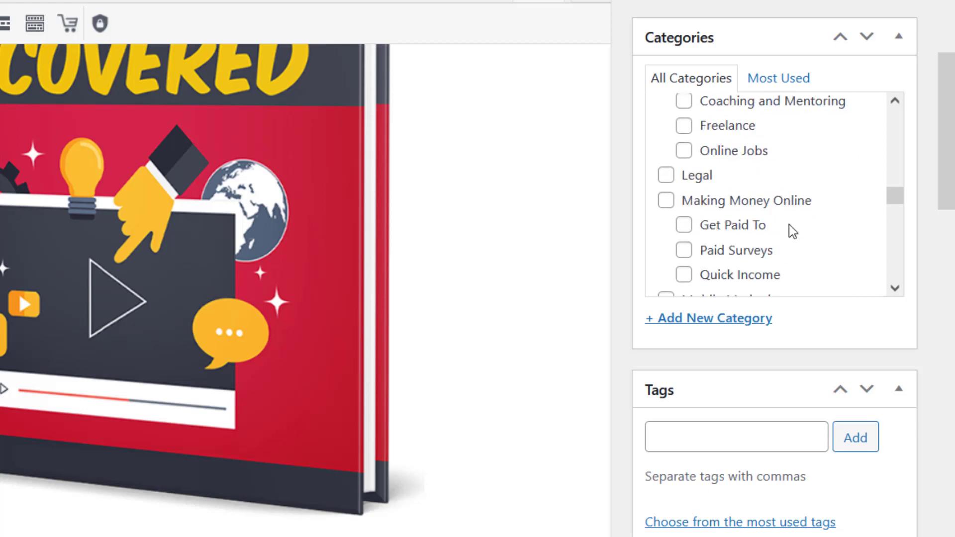
{"action": "scroll", "coordinate": [791, 230], "scroll_direction": "down", "scroll_amount": 15}
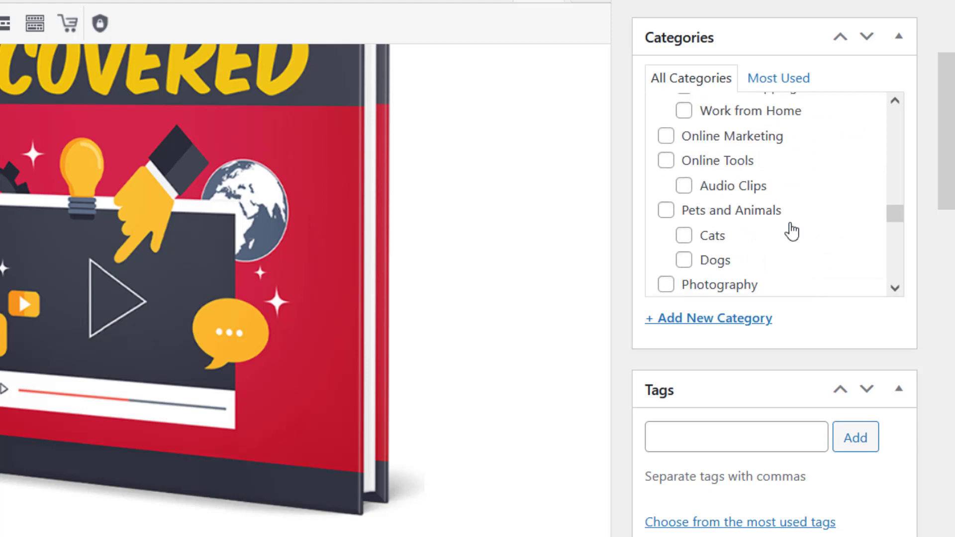
{"action": "scroll", "coordinate": [890, 249], "scroll_direction": "up", "scroll_amount": 2}
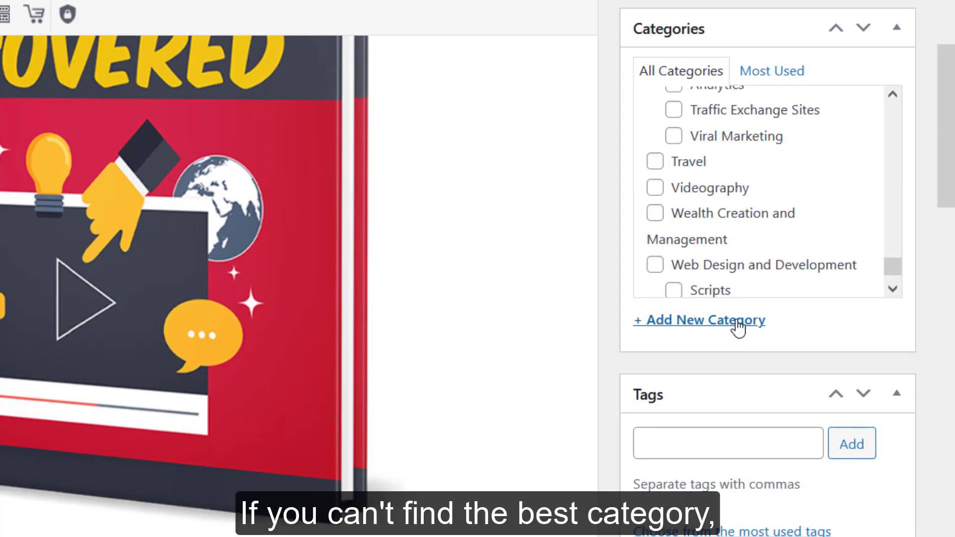
Add a new category named YouTube with Internet Marketing as its parent category.
{"action": "left_click", "coordinate": [749, 323]}
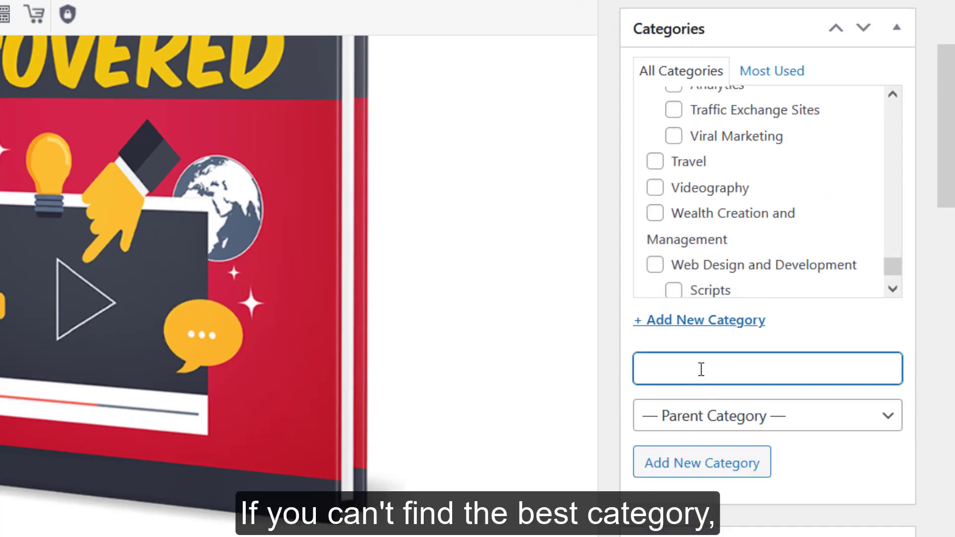
{"action": "type", "text": "You"}
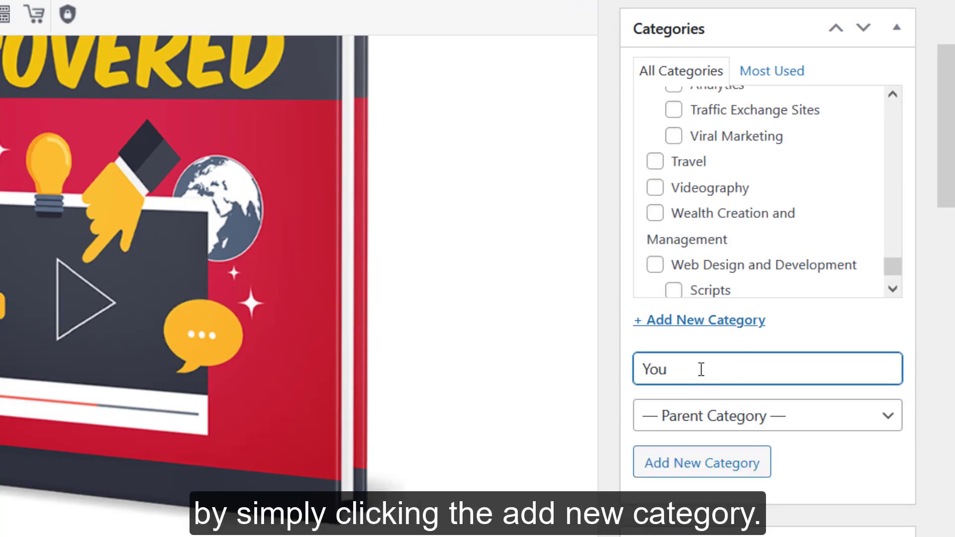
{"action": "type", "text": "Tube"}
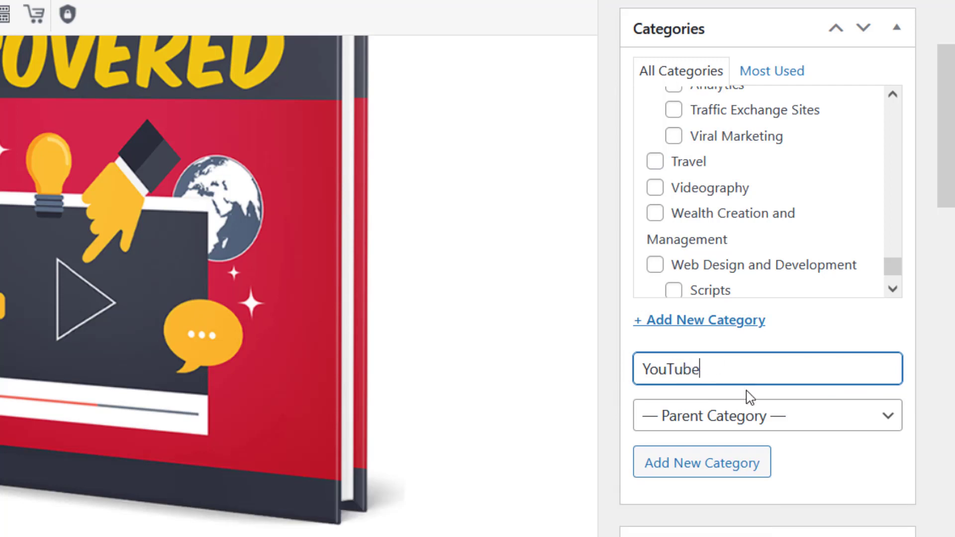
{"action": "left_click", "coordinate": [759, 426]}
{"action": "scroll", "coordinate": [771, 373], "scroll_direction": "down", "scroll_amount": 10}
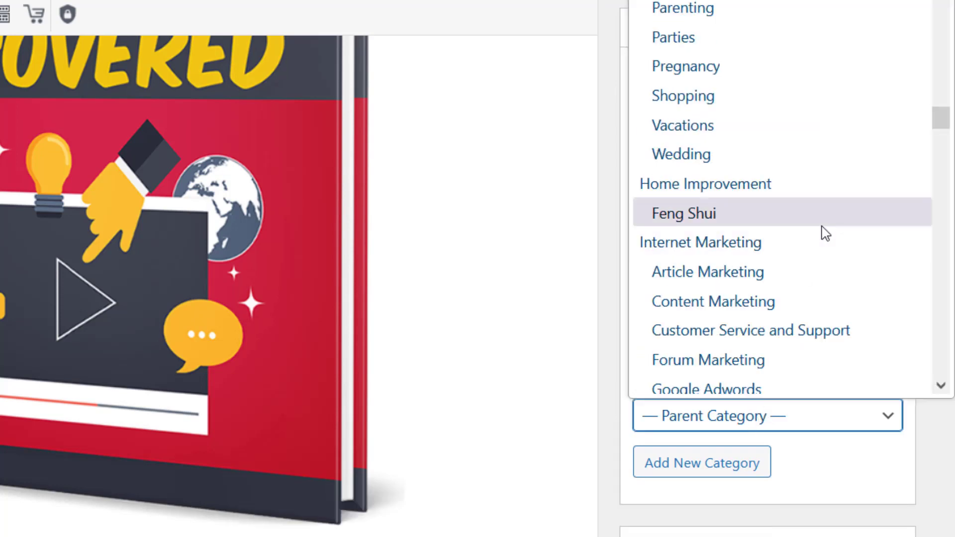
{"action": "left_click", "coordinate": [769, 243]}
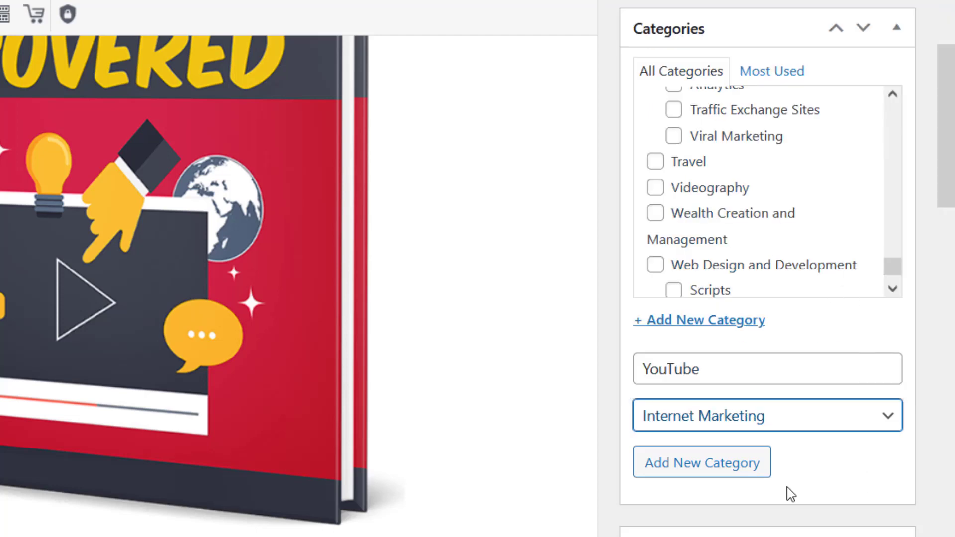
{"action": "left_click", "coordinate": [738, 467]}
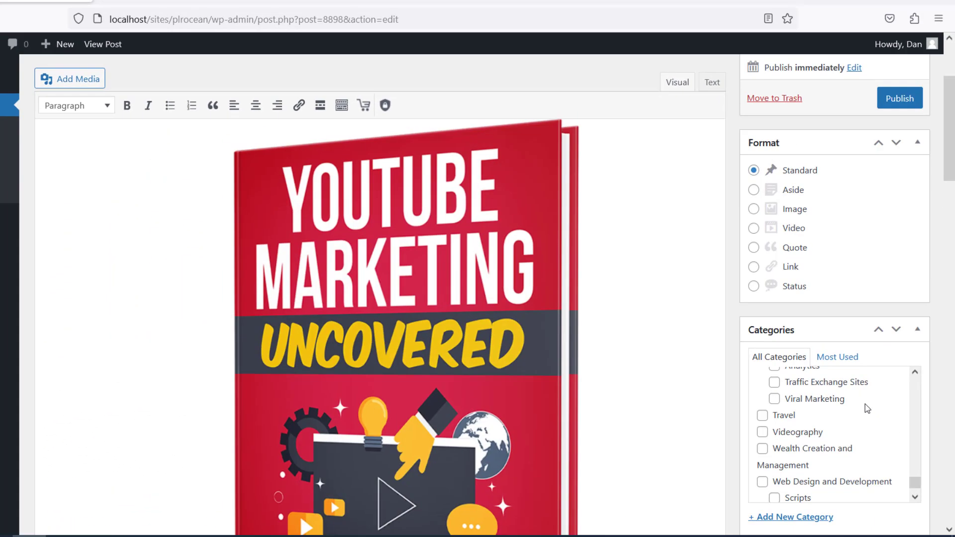
Copy the product type eBooks from cell G2 of the PLR Products spreadsheet in Excel into the WordPress post's Product Type field.
{"action": "scroll", "coordinate": [814, 154], "scroll_direction": "up", "scroll_amount": 3}
{"action": "scroll", "coordinate": [883, 443], "scroll_direction": "up", "scroll_amount": 2}
{"action": "left_click_drag", "start_coordinate": [914, 472], "coordinate": [920, 356]}
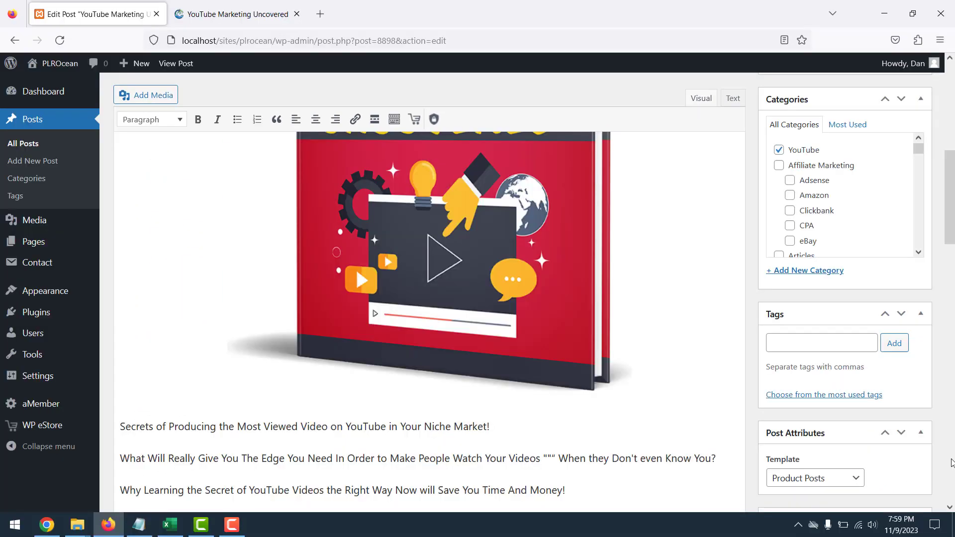
{"action": "scroll", "coordinate": [951, 460], "scroll_direction": "down", "scroll_amount": 7}
{"action": "scroll", "coordinate": [950, 462], "scroll_direction": "down", "scroll_amount": 2}
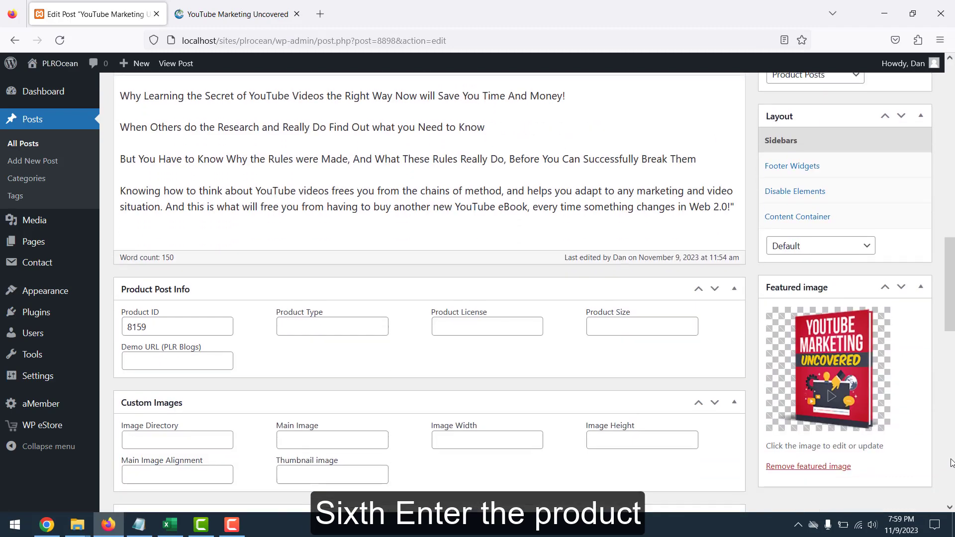
{"action": "left_click", "coordinate": [169, 525]}
{"action": "left_click", "coordinate": [534, 157]}
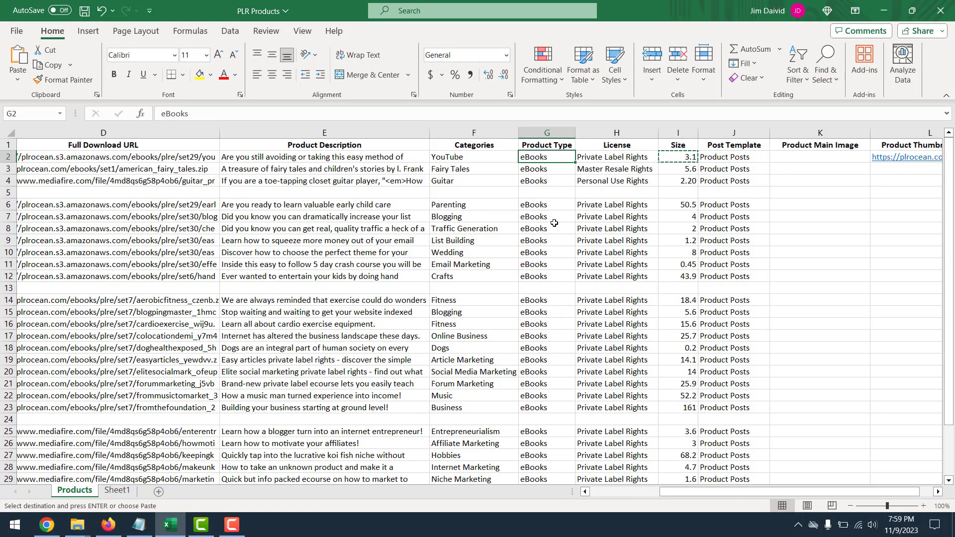
{"action": "left_click", "coordinate": [171, 525]}
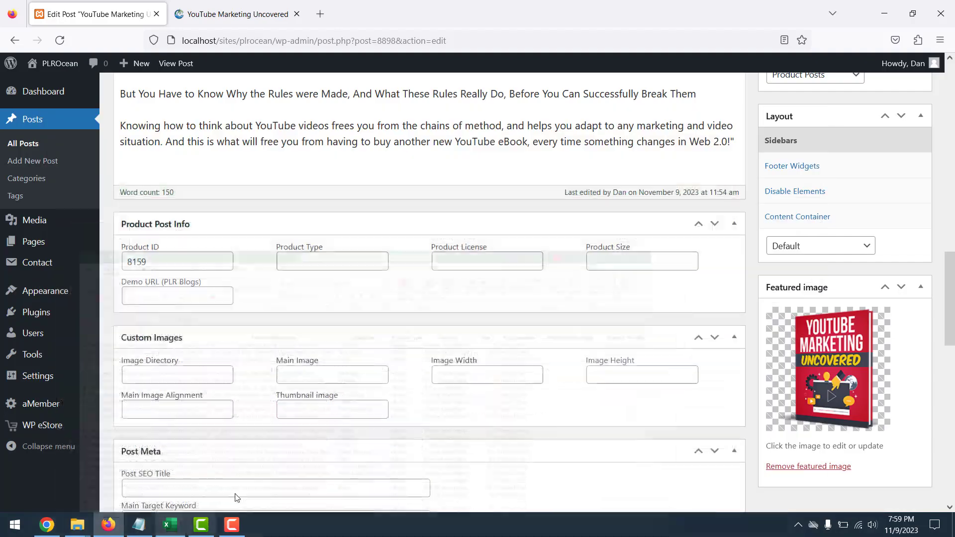
{"action": "left_click", "coordinate": [308, 261]}
{"action": "key", "text": "ctrl+v"}
Copy the license Private Label Rights from cell H2 of the Excel spreadsheet into the WordPress post's Product License field.
{"action": "key", "text": "Tab"}
{"action": "left_click", "coordinate": [169, 523]}
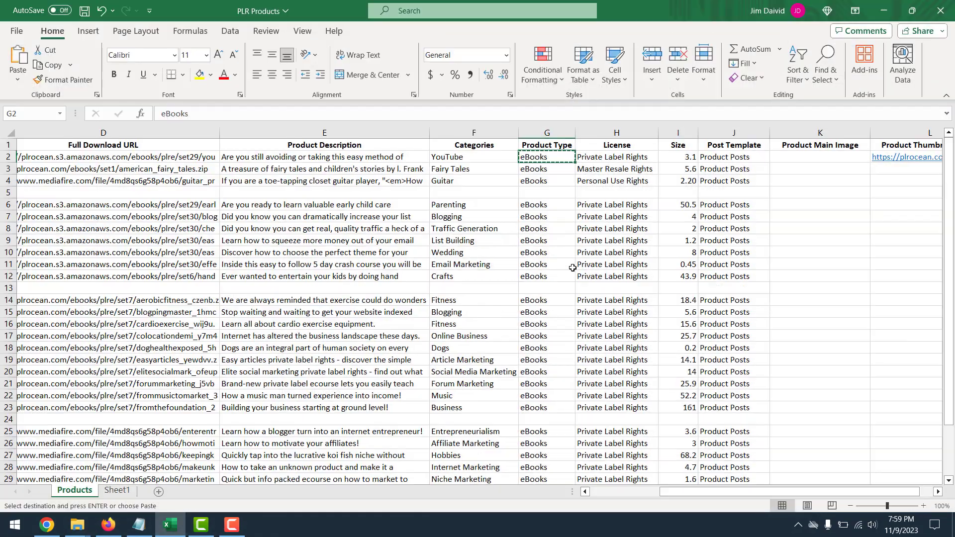
{"action": "key", "text": "Right"}
{"action": "key", "text": "ctrl+c"}
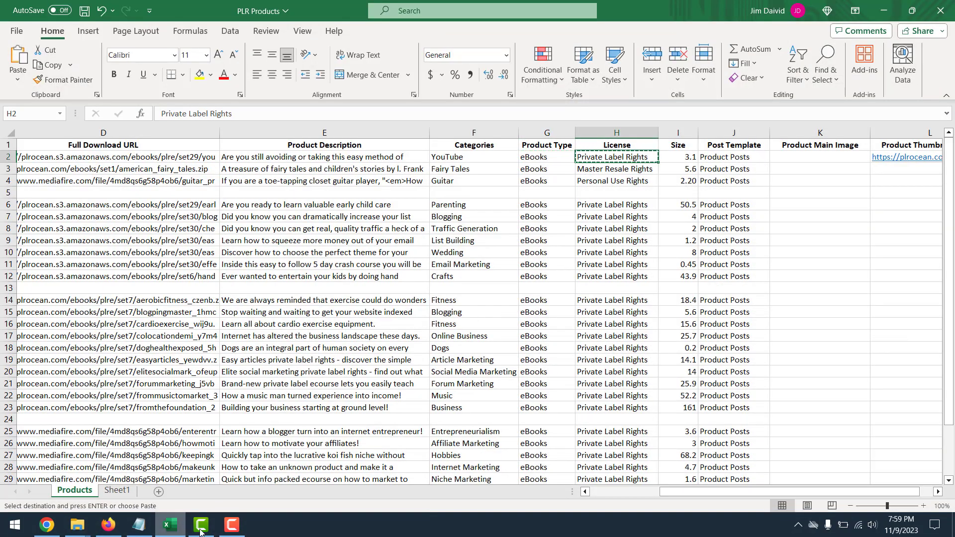
{"action": "left_click", "coordinate": [169, 523]}
{"action": "key", "text": "ctrl+v"}
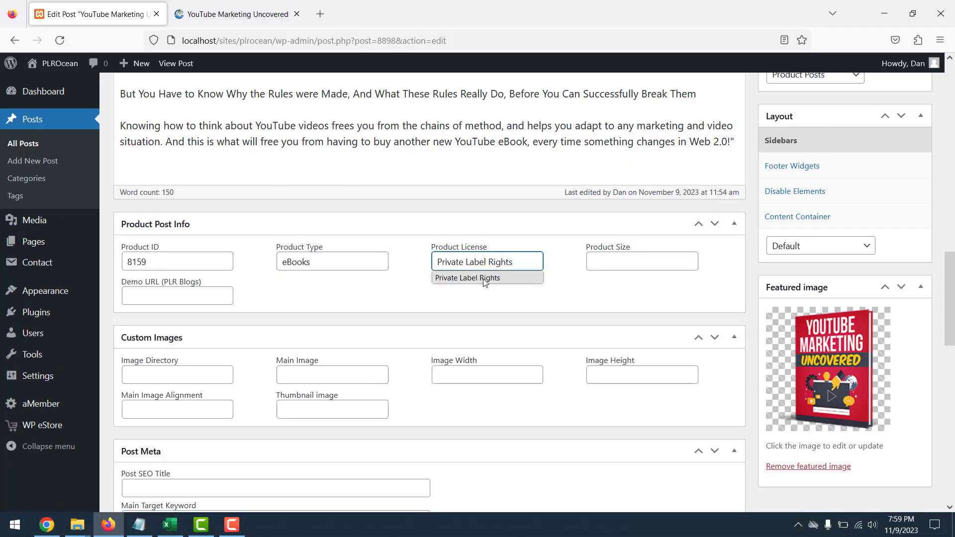
Copy the size 3.1 from cell I2 of the Excel spreadsheet into the WordPress post's Product Size field.
{"action": "left_click", "coordinate": [170, 525]}
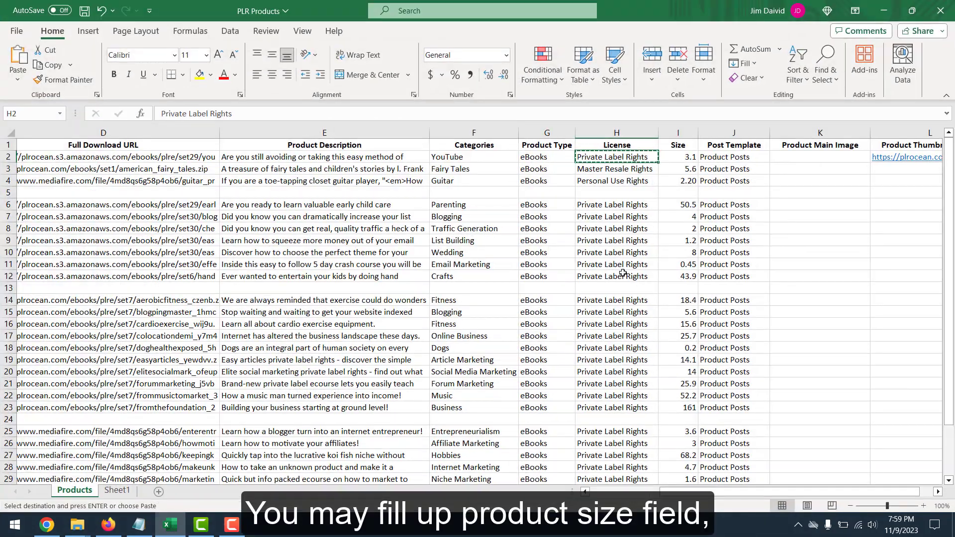
{"action": "left_click", "coordinate": [690, 159]}
{"action": "key", "text": "ctrl+c"}
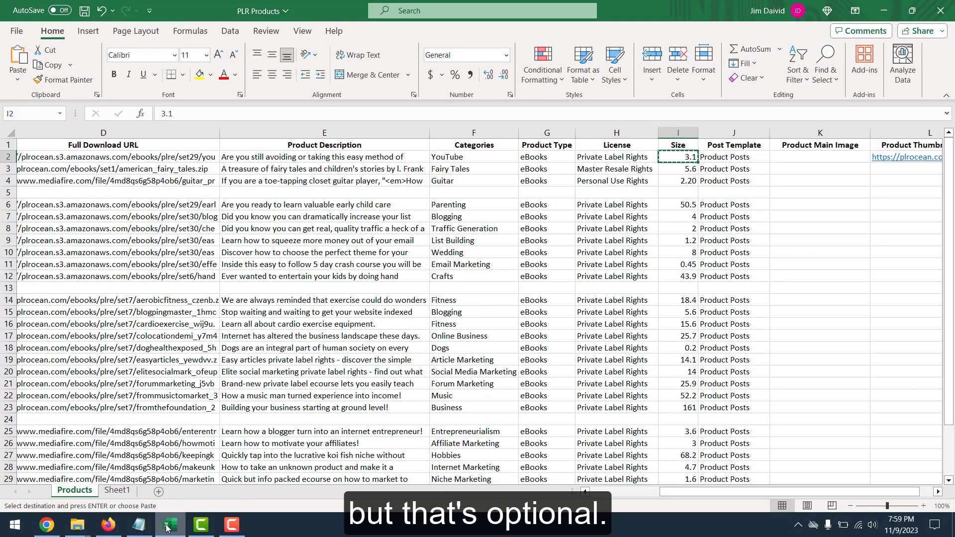
{"action": "left_click", "coordinate": [170, 524]}
{"action": "left_click", "coordinate": [613, 260]}
{"action": "key", "text": "ctrl+v"}
{"action": "left_click", "coordinate": [593, 294]}
Choose Product Posts as the post's template in its post attributes.
{"action": "scroll", "coordinate": [895, 398], "scroll_direction": "down", "scroll_amount": 6}
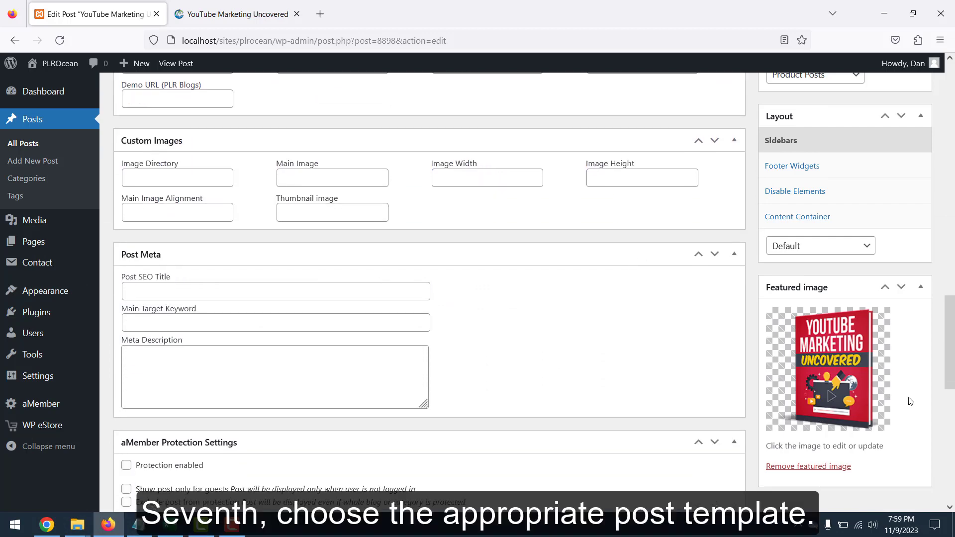
{"action": "scroll", "coordinate": [939, 392], "scroll_direction": "up", "scroll_amount": 4}
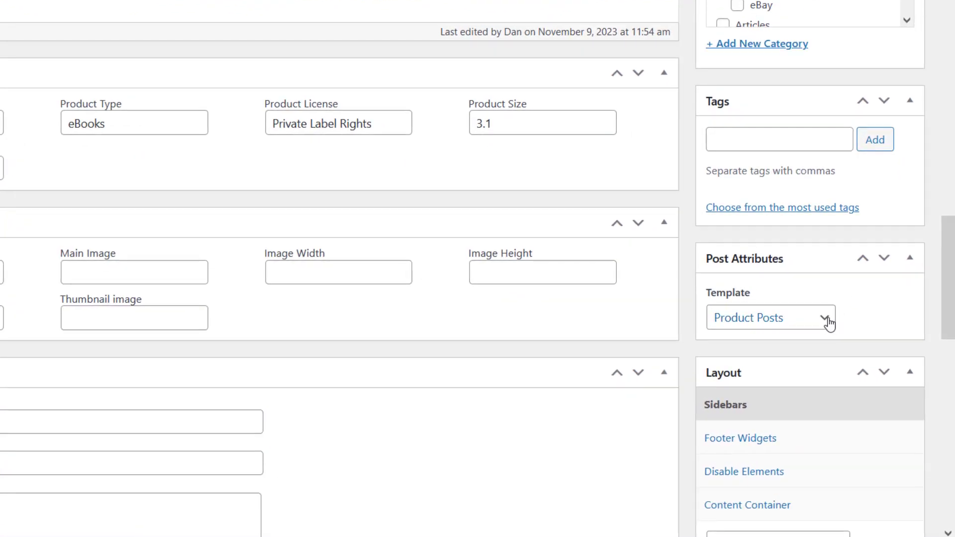
{"action": "left_click", "coordinate": [828, 321]}
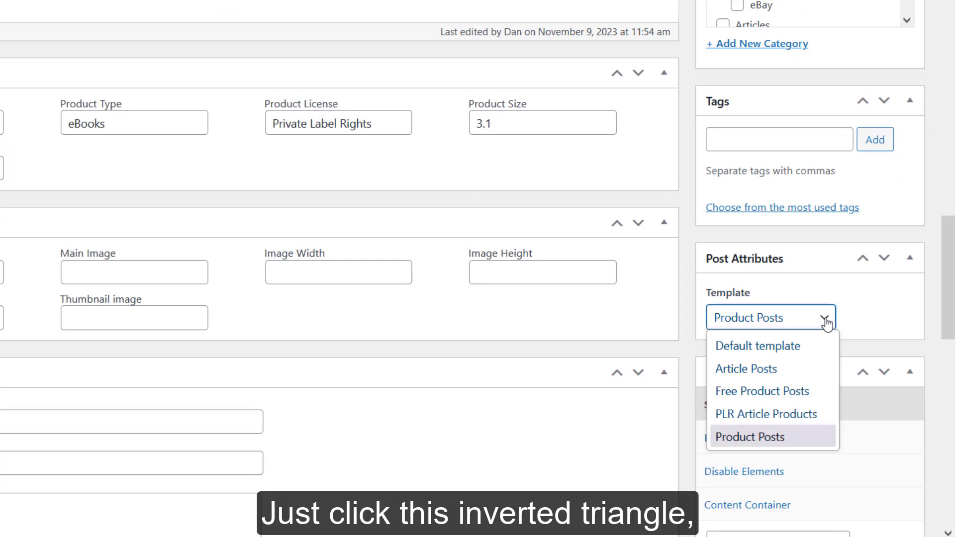
{"action": "left_click", "coordinate": [792, 438]}
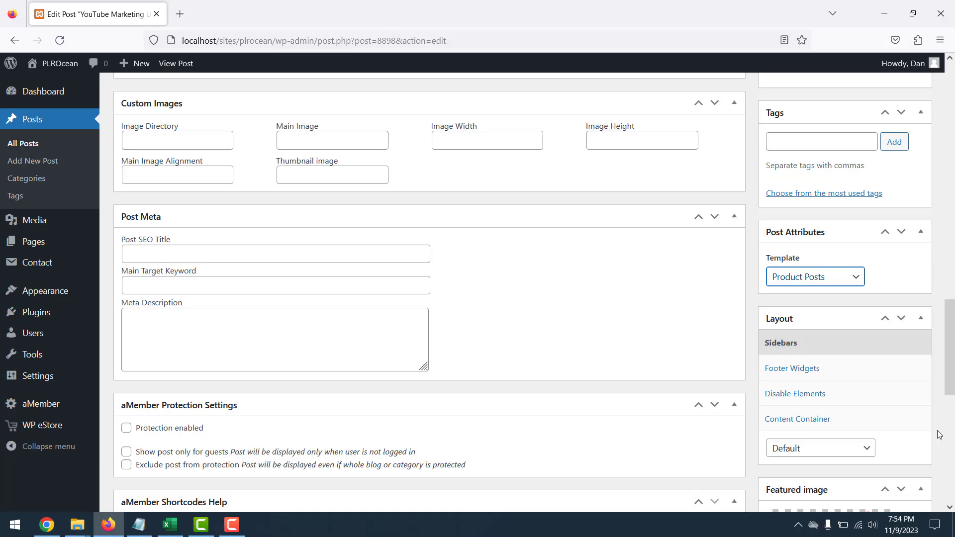
Publish the YouTube Marketing Uncovered post.
{"action": "scroll", "coordinate": [939, 526], "scroll_direction": "up", "scroll_amount": 10}
{"action": "scroll", "coordinate": [936, 437], "scroll_direction": "up", "scroll_amount": 3}
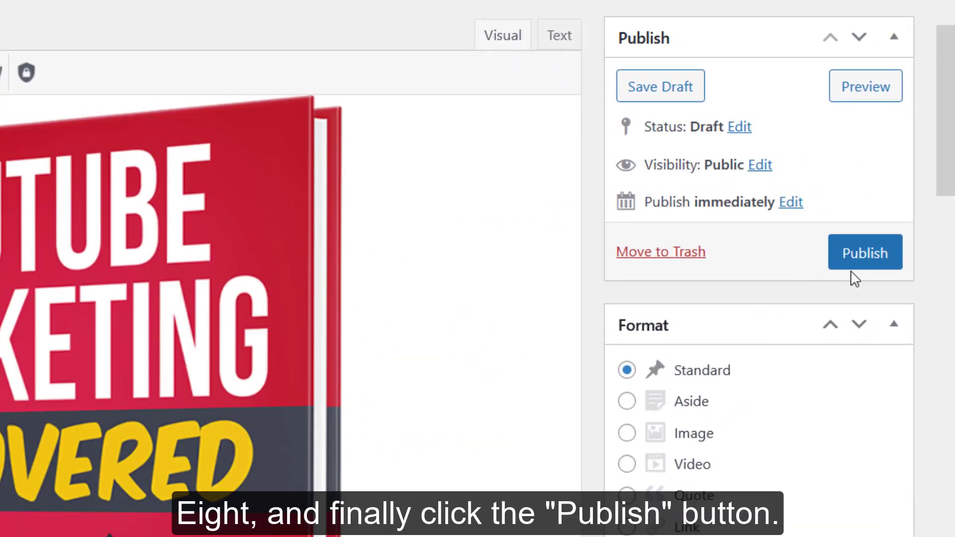
{"action": "left_click", "coordinate": [860, 263]}
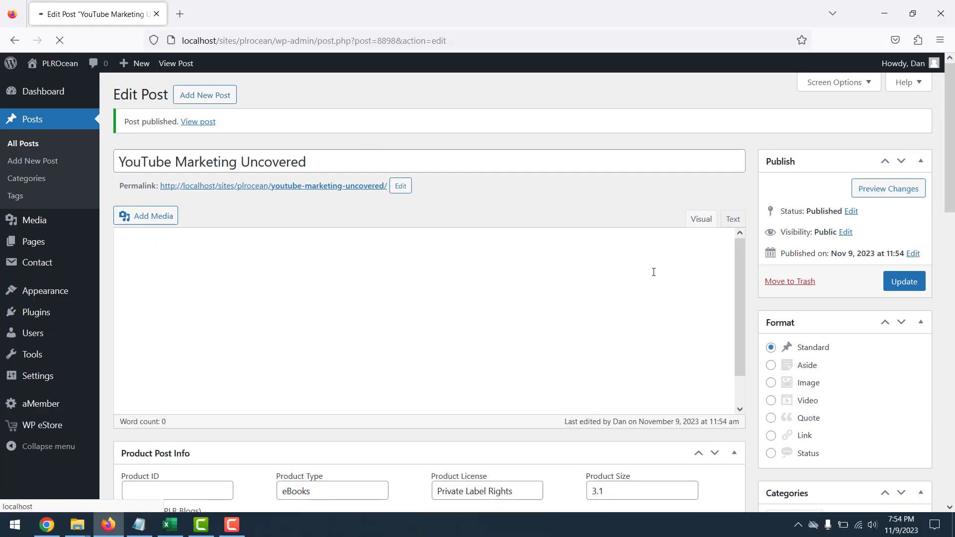
Open the published YouTube Marketing Uncovered post in a new browser tab and switch to that tab.
{"action": "right_click", "coordinate": [208, 128]}
{"action": "left_click", "coordinate": [239, 131]}
{"action": "left_click", "coordinate": [228, 20]}
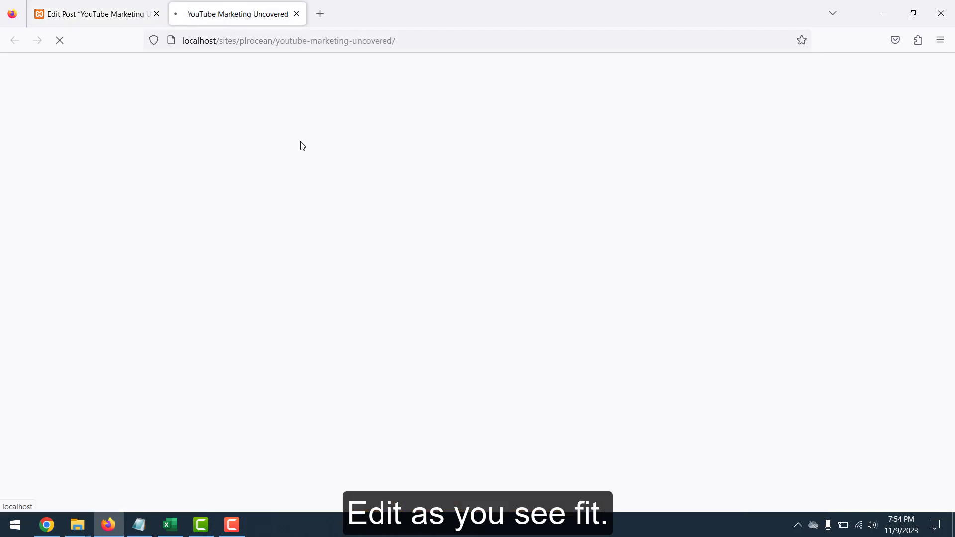